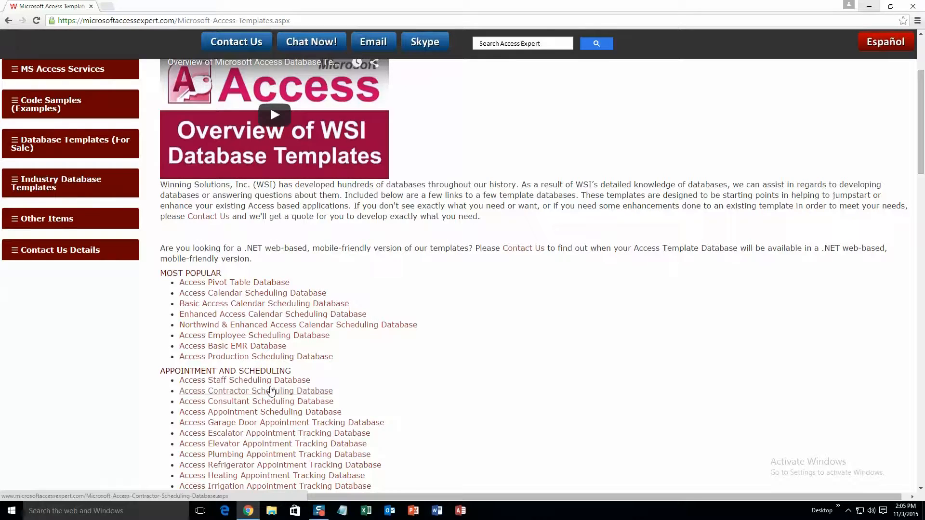
Scroll the Access Expert templates page down to the Database Tools and Misc Templates list.
{"action": "scroll", "coordinate": [271, 392], "scroll_direction": "down", "scroll_amount": 2}
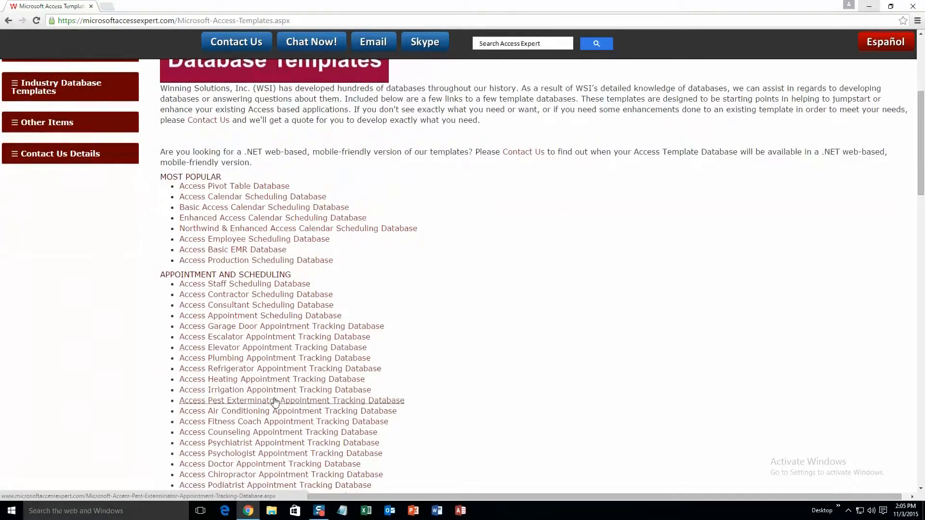
{"action": "scroll", "coordinate": [275, 402], "scroll_direction": "down", "scroll_amount": 1}
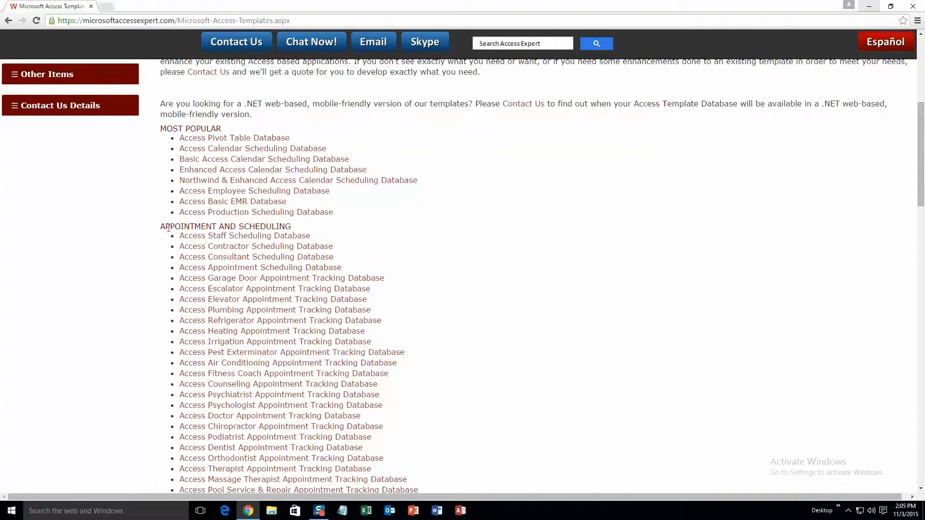
{"action": "scroll", "coordinate": [243, 265], "scroll_direction": "down", "scroll_amount": 8}
{"action": "scroll", "coordinate": [243, 267], "scroll_direction": "down", "scroll_amount": 15}
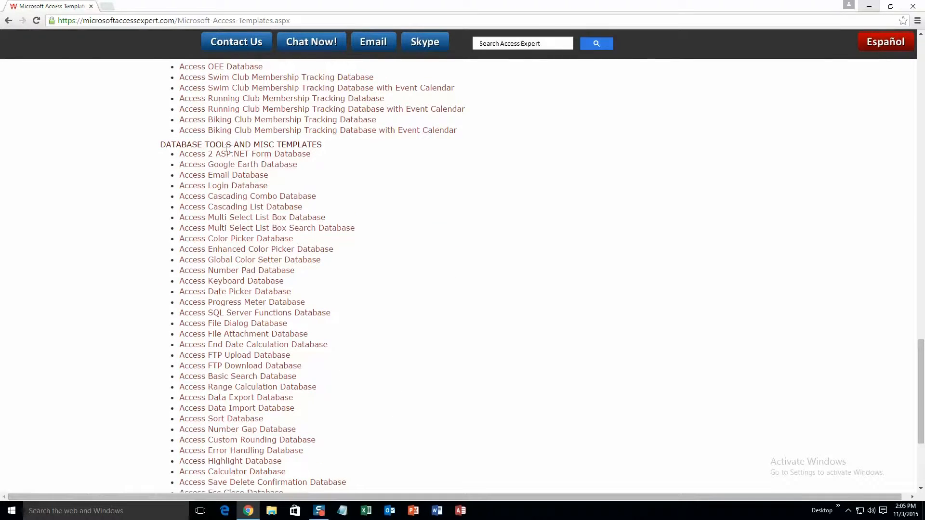
{"action": "scroll", "coordinate": [270, 226], "scroll_direction": "down", "scroll_amount": 1}
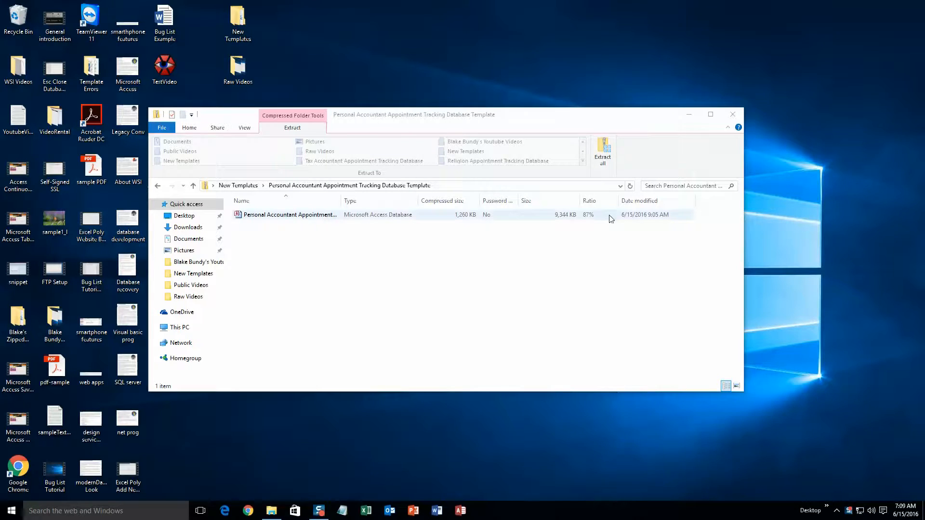
Extract the Personal Accountant Appointment Tracking template zip and open the extracted database.
{"action": "left_click", "coordinate": [606, 158]}
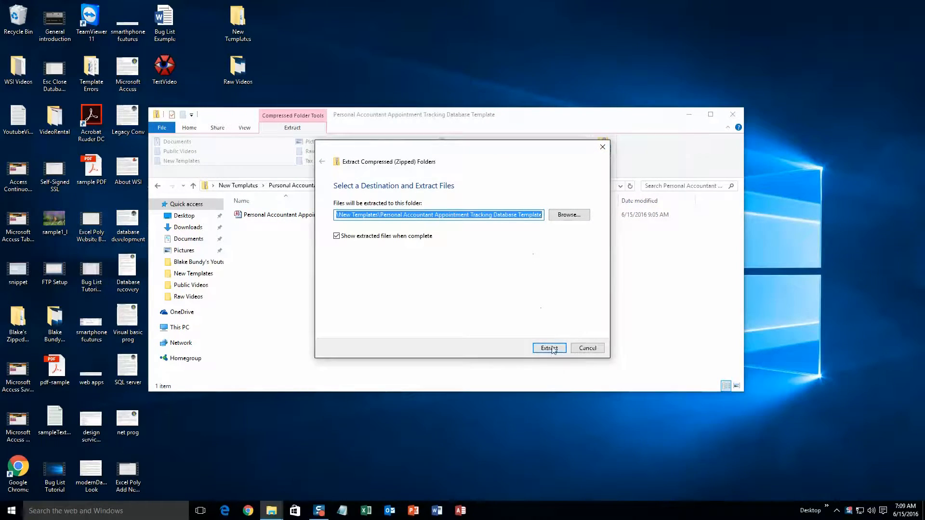
{"action": "left_click", "coordinate": [551, 346]}
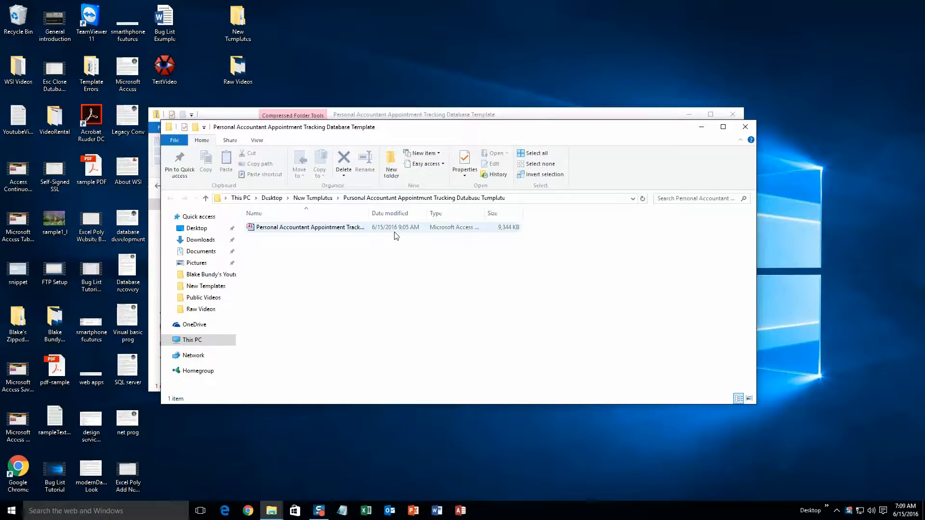
{"action": "double_click", "coordinate": [333, 228]}
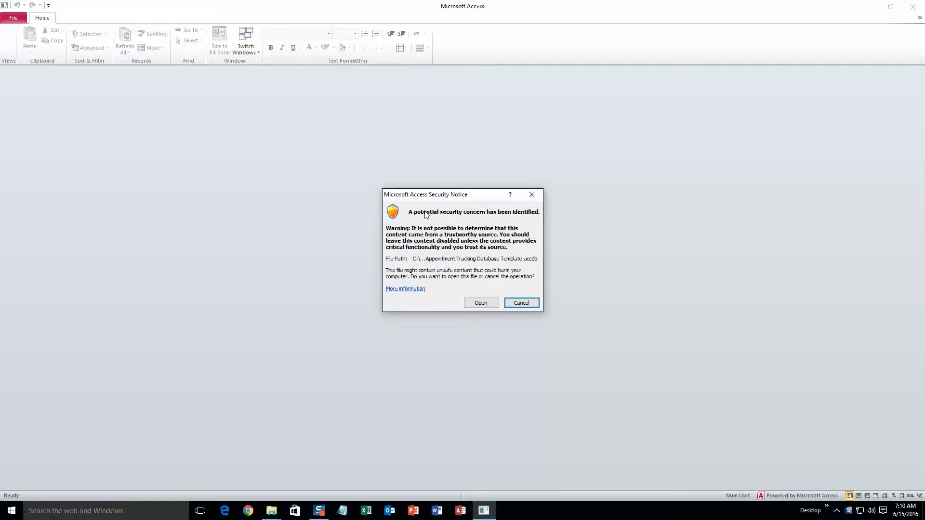
Accept the Access security notice so the database opens to its Main Menu.
{"action": "left_click", "coordinate": [475, 303]}
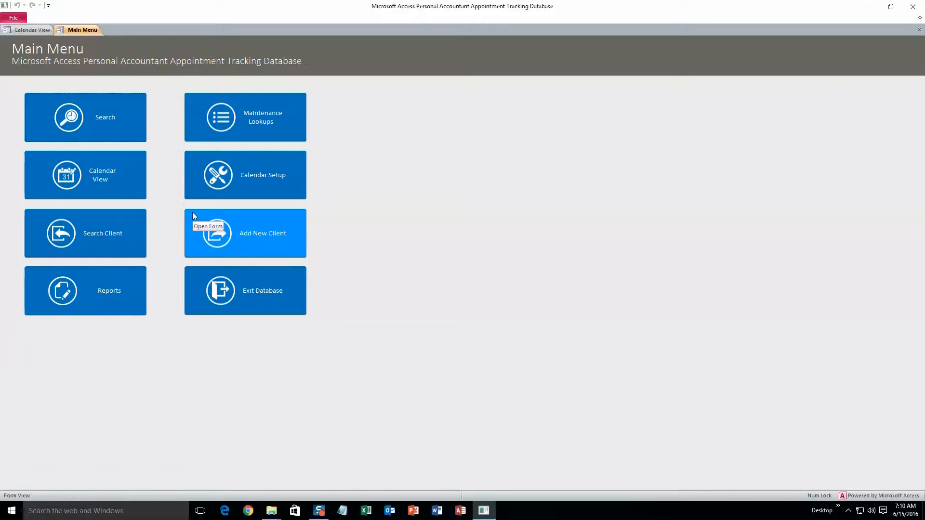
Start a new client and look through its Notes, Call, Appointment and Payment history tabs.
{"action": "left_click", "coordinate": [235, 232]}
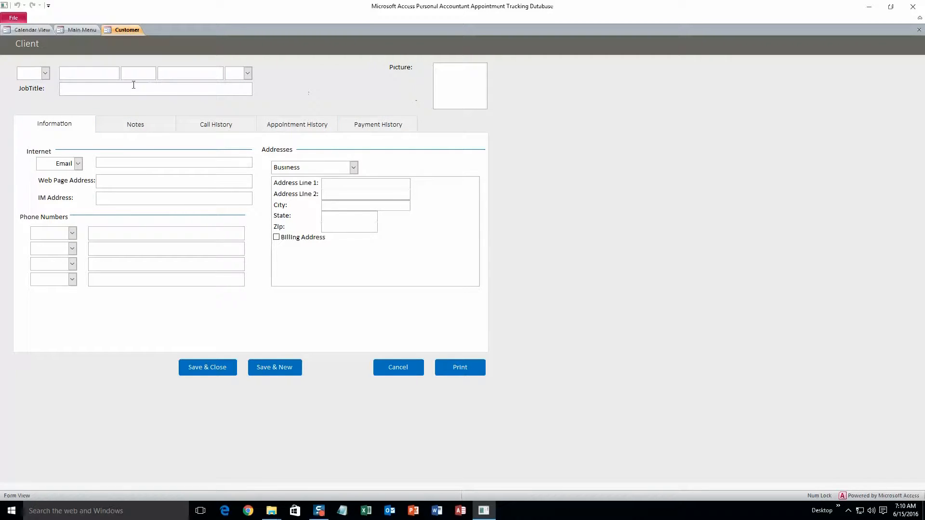
{"action": "left_click", "coordinate": [138, 126]}
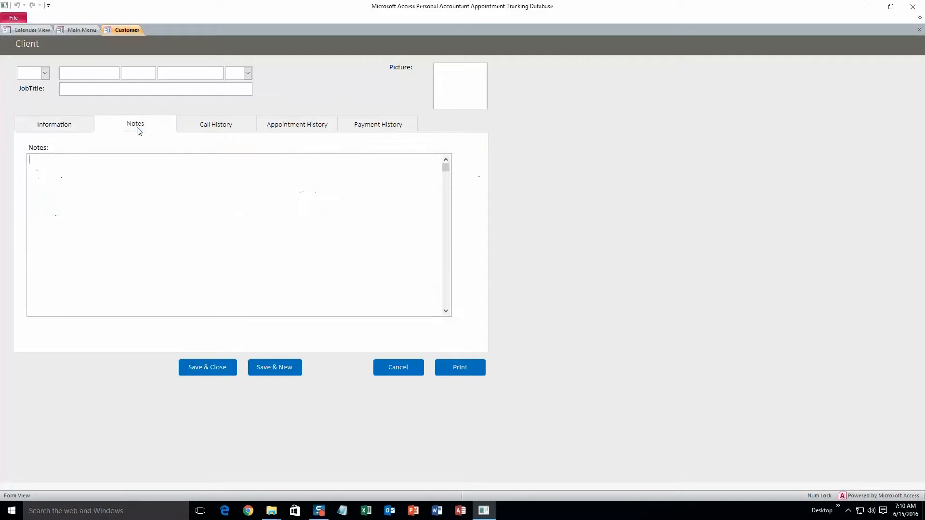
{"action": "left_click", "coordinate": [212, 130]}
{"action": "left_click", "coordinate": [298, 128]}
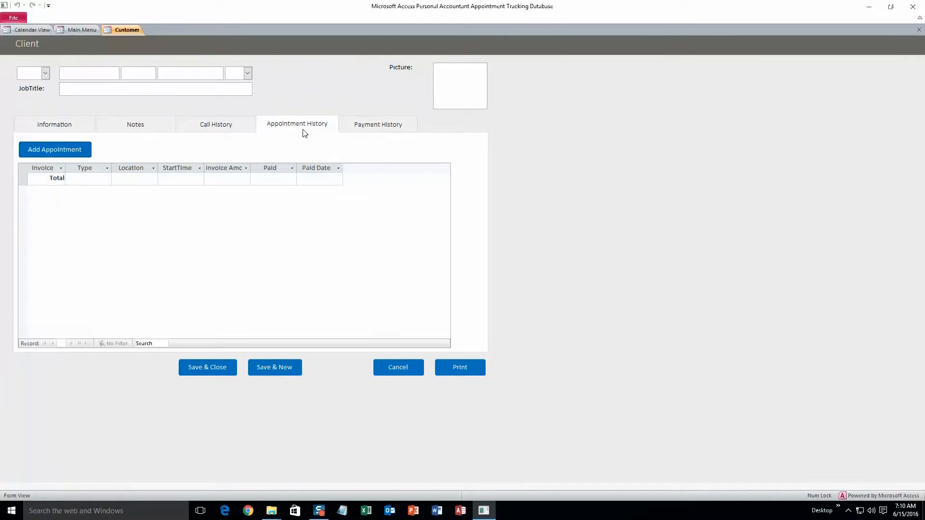
{"action": "left_click", "coordinate": [383, 133]}
{"action": "left_click", "coordinate": [81, 131]}
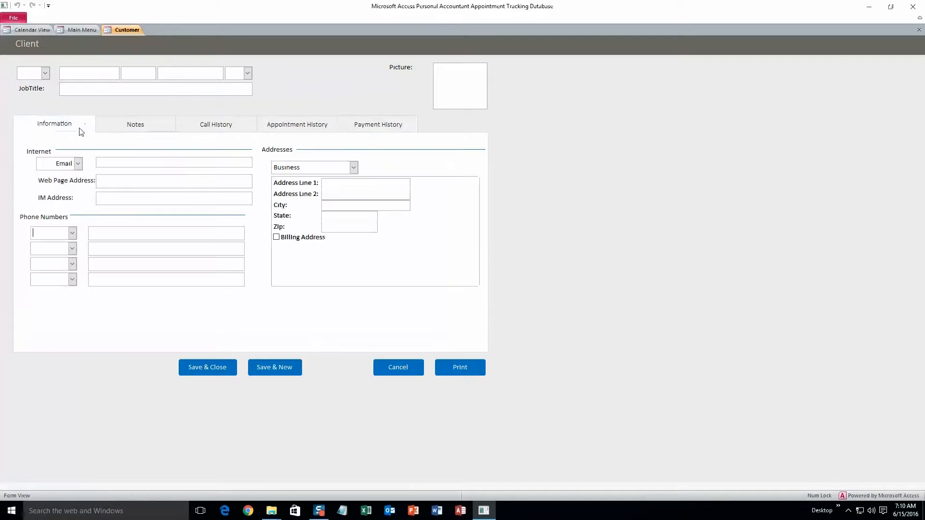
Fill in the client's first and last name, e-mail, street and city, then save and close.
{"action": "left_click", "coordinate": [106, 74]}
{"action": "type", "text": "John"}
{"action": "left_click", "coordinate": [184, 73]}
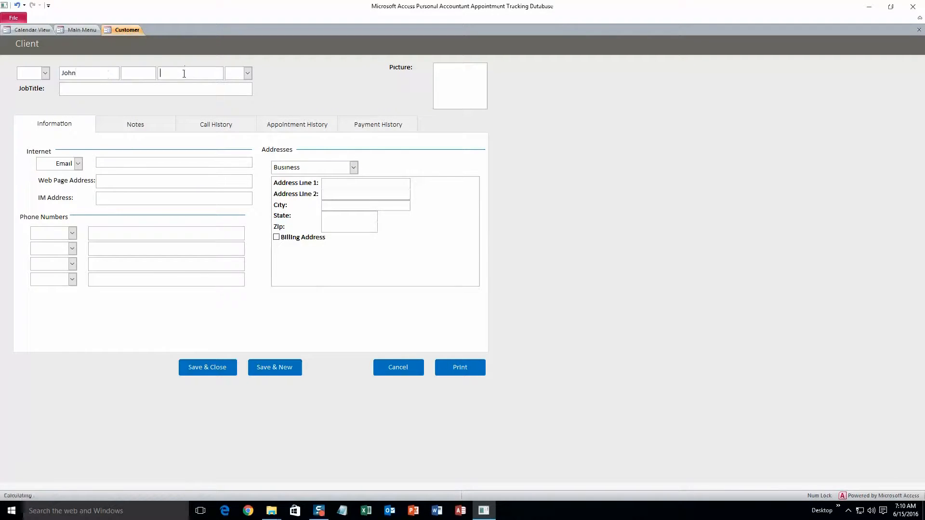
{"action": "type", "text": "Smith"}
{"action": "left_click", "coordinate": [133, 164]}
{"action": "type", "text": "test@test.com"}
{"action": "left_click", "coordinate": [327, 185]}
{"action": "type", "text": "1234"}
{"action": "left_click", "coordinate": [338, 205]}
{"action": "type", "text": "Roland"}
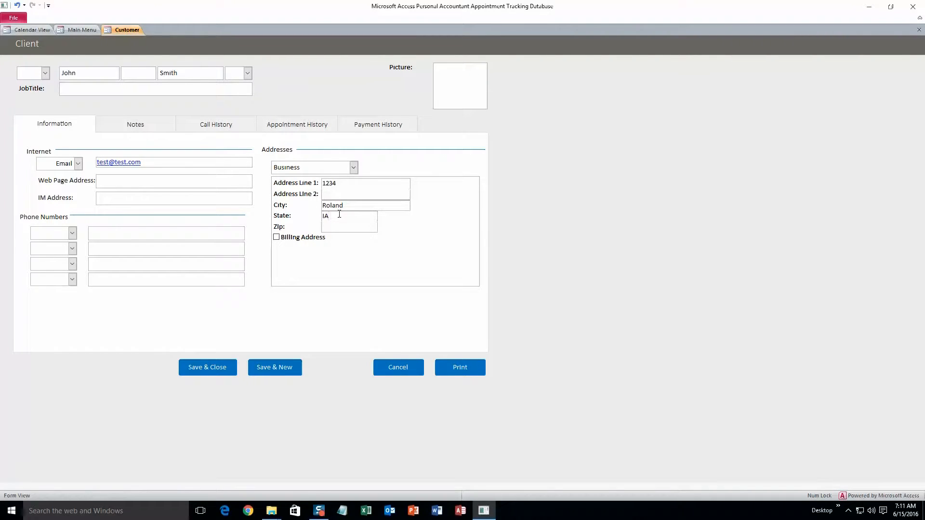
{"action": "left_click", "coordinate": [212, 371]}
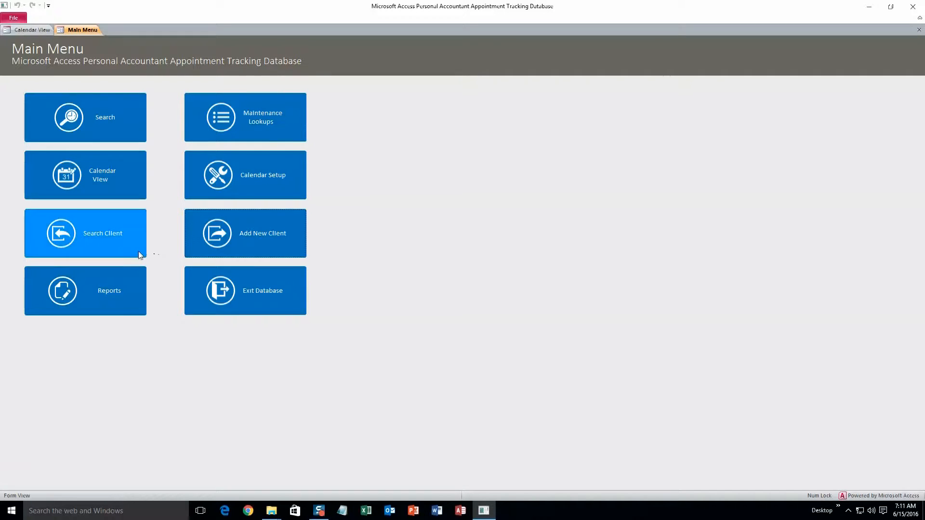
Search clients by last name, open and cancel the match, and export the results to Excel.
{"action": "left_click", "coordinate": [121, 245]}
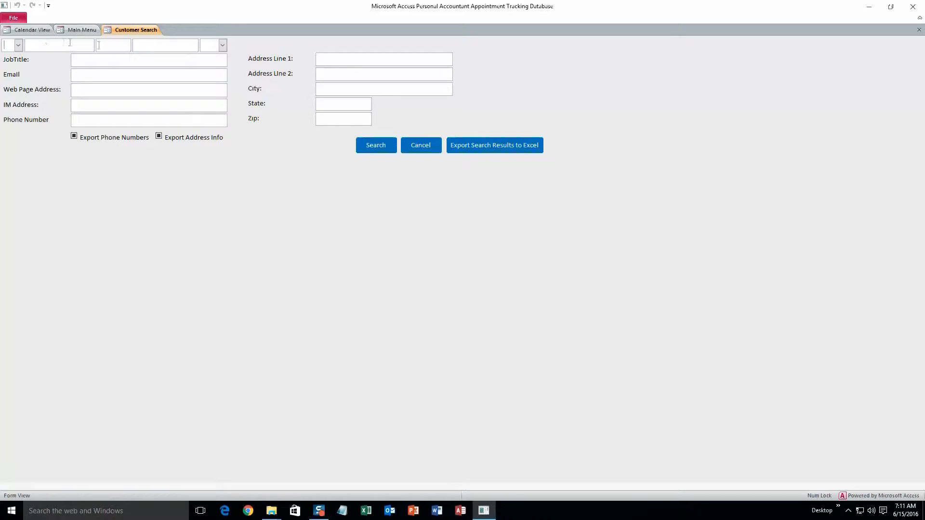
{"action": "type", "text": "Smith"}
{"action": "left_click", "coordinate": [372, 148]}
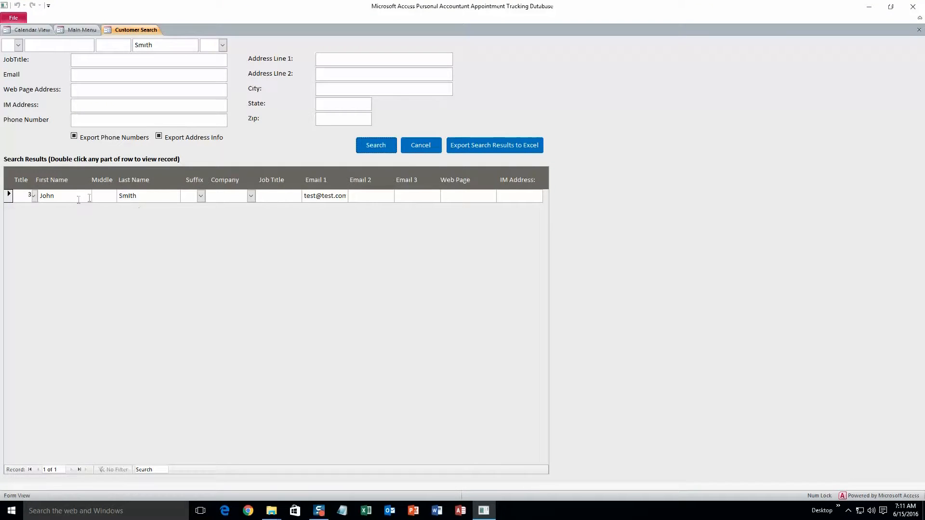
{"action": "double_click", "coordinate": [155, 199]}
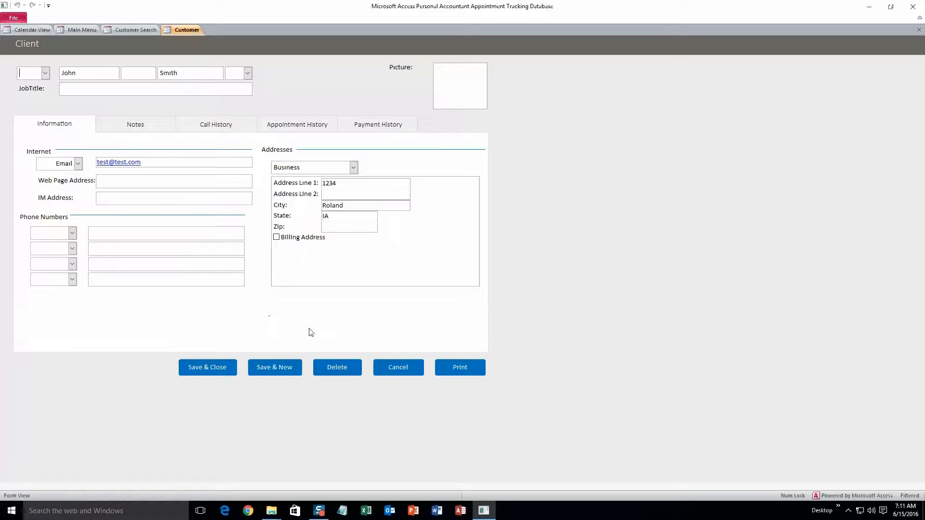
{"action": "left_click", "coordinate": [413, 368]}
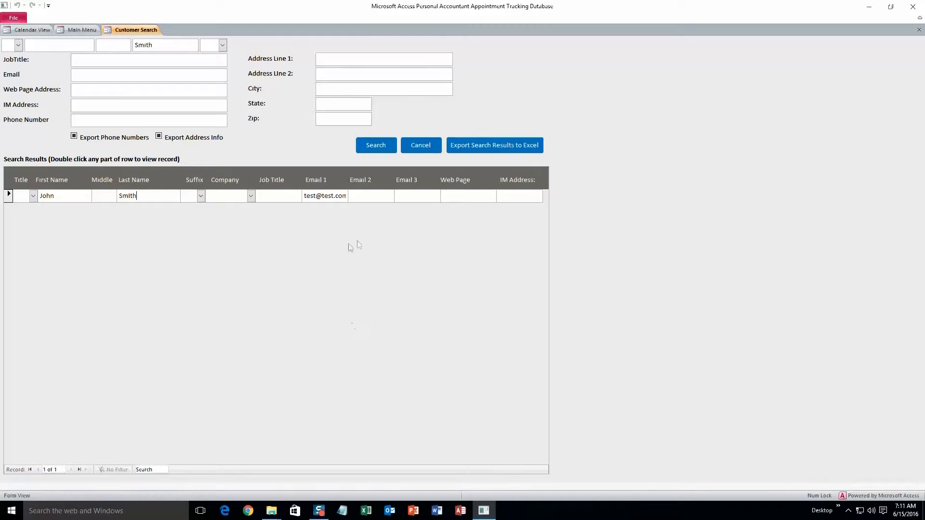
{"action": "left_click", "coordinate": [477, 145]}
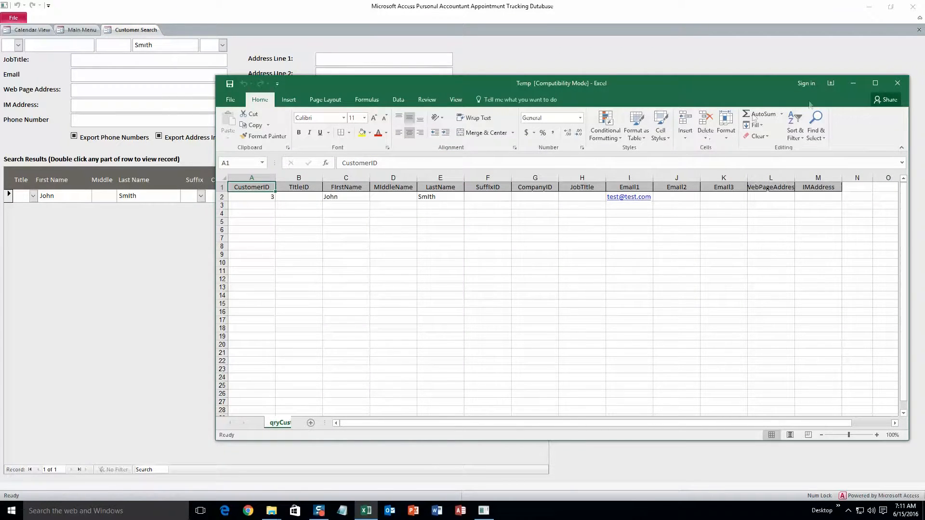
{"action": "left_click", "coordinate": [897, 84]}
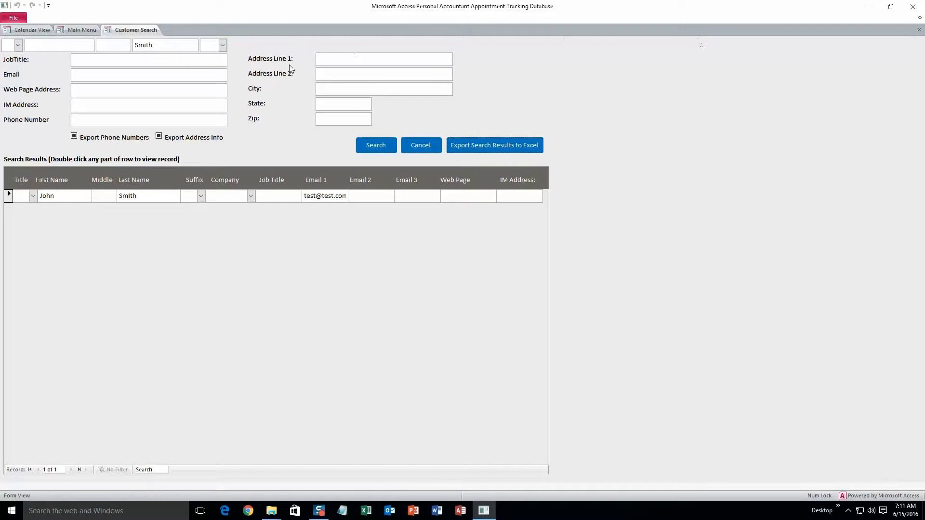
Open Calendar View, step back and forward a day, and jump to today via the date picker.
{"action": "left_click", "coordinate": [94, 32]}
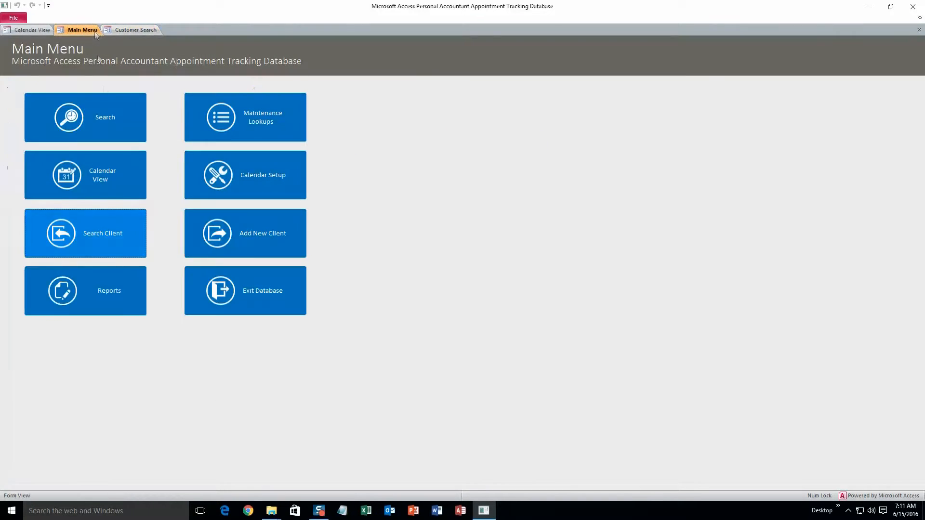
{"action": "left_click", "coordinate": [100, 181]}
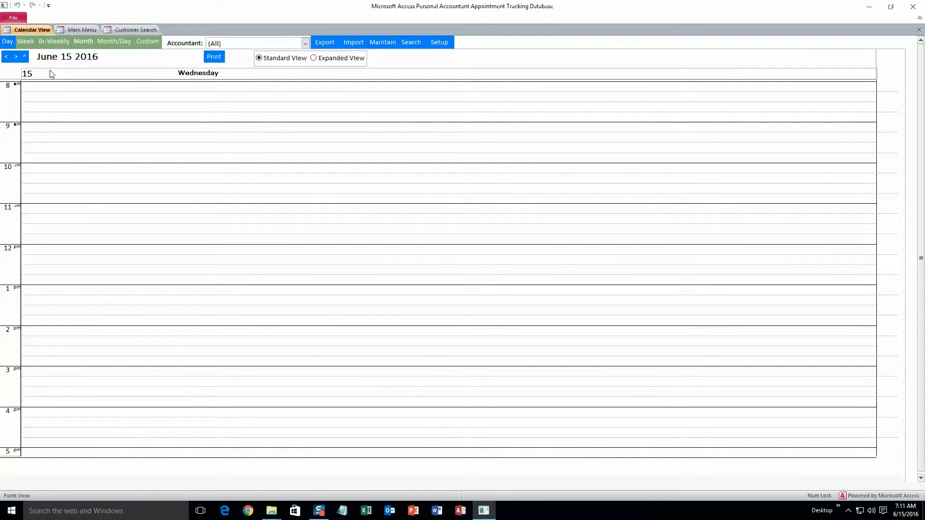
{"action": "left_click", "coordinate": [7, 58]}
{"action": "left_click", "coordinate": [14, 58]}
{"action": "left_click", "coordinate": [6, 57]}
{"action": "left_click", "coordinate": [15, 57]}
{"action": "left_click", "coordinate": [24, 57]}
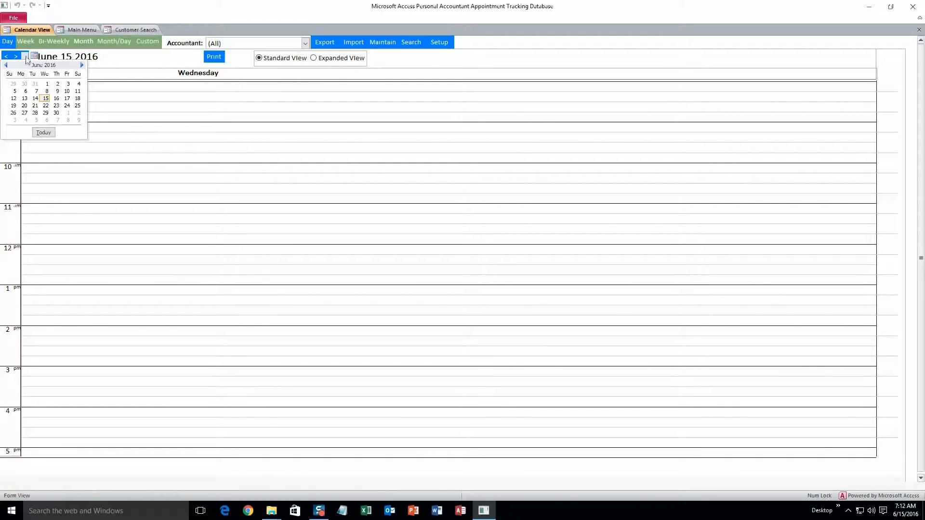
{"action": "left_click", "coordinate": [50, 132]}
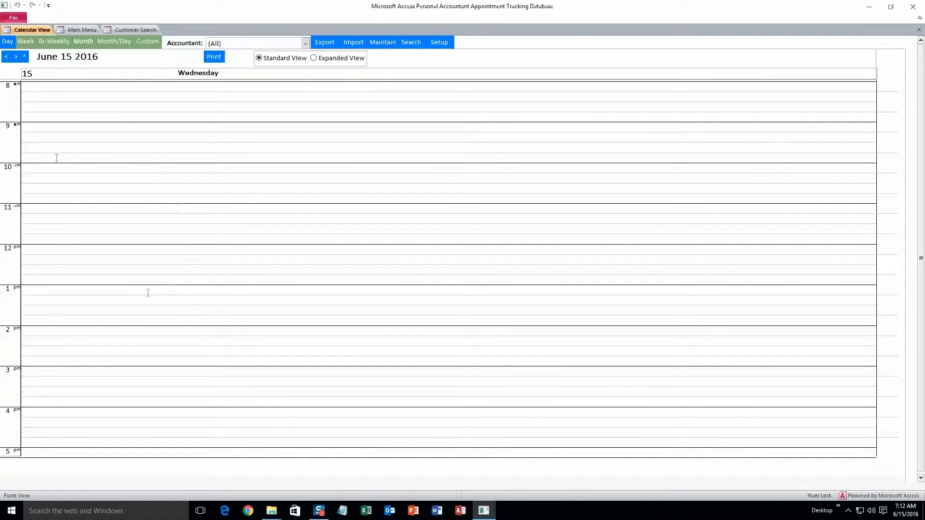
Try the Week, Bi-Weekly, Month, Month/Day and Day views, then start a 12 PM appointment on June 13.
{"action": "left_click", "coordinate": [25, 42]}
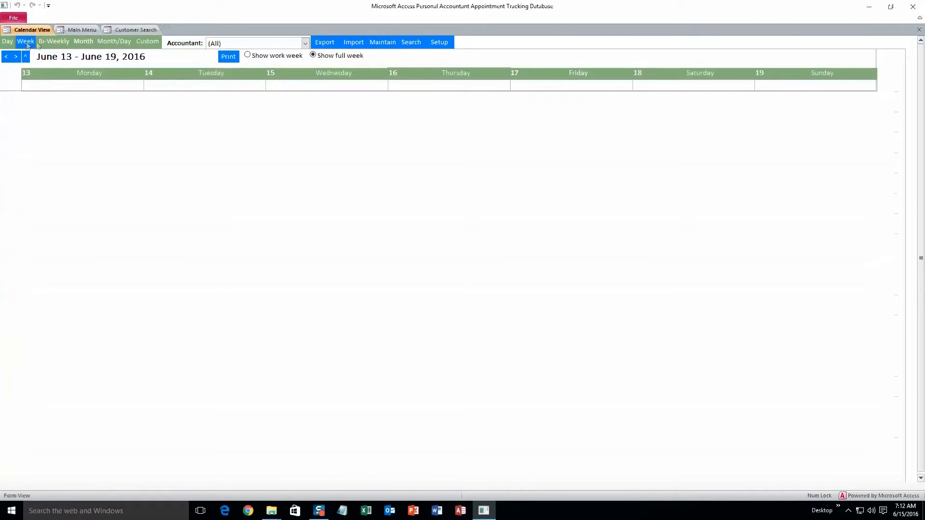
{"action": "left_click", "coordinate": [56, 41]}
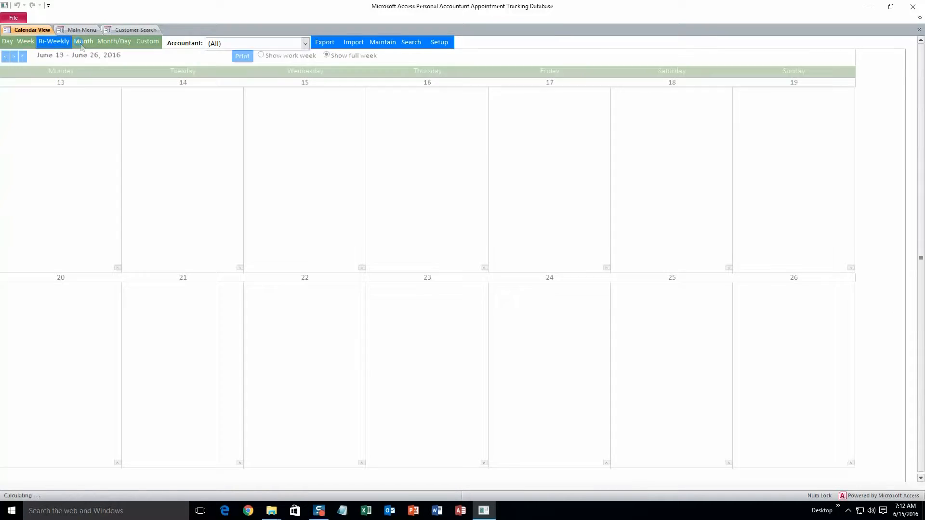
{"action": "left_click", "coordinate": [80, 43]}
{"action": "left_click", "coordinate": [117, 42]}
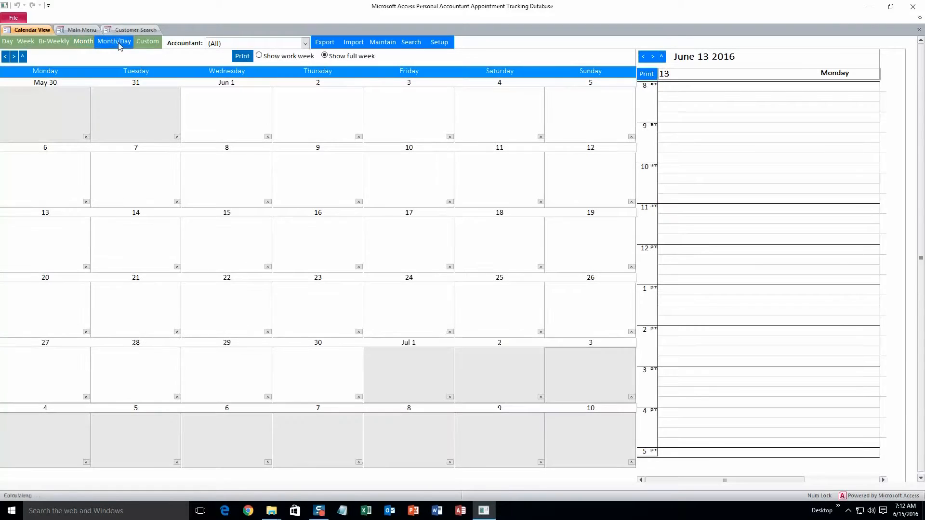
{"action": "left_click", "coordinate": [7, 42]}
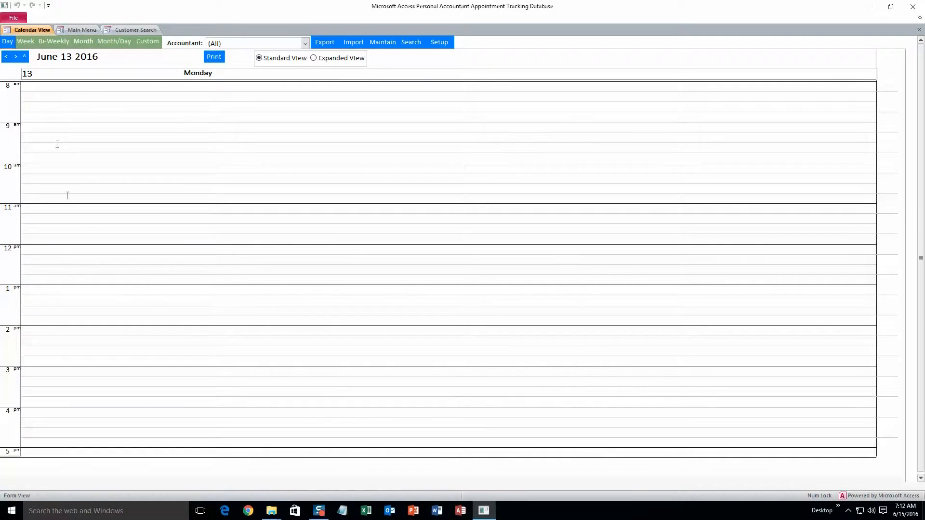
{"action": "left_click", "coordinate": [53, 250]}
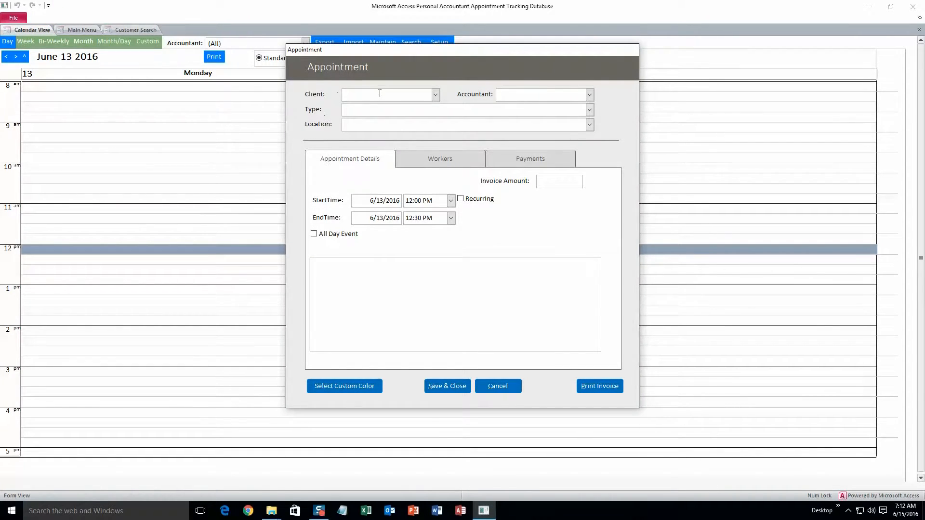
Set the appointment's client, Accountant 1, type Group at $60.00, and Location 1.
{"action": "left_click", "coordinate": [436, 95]}
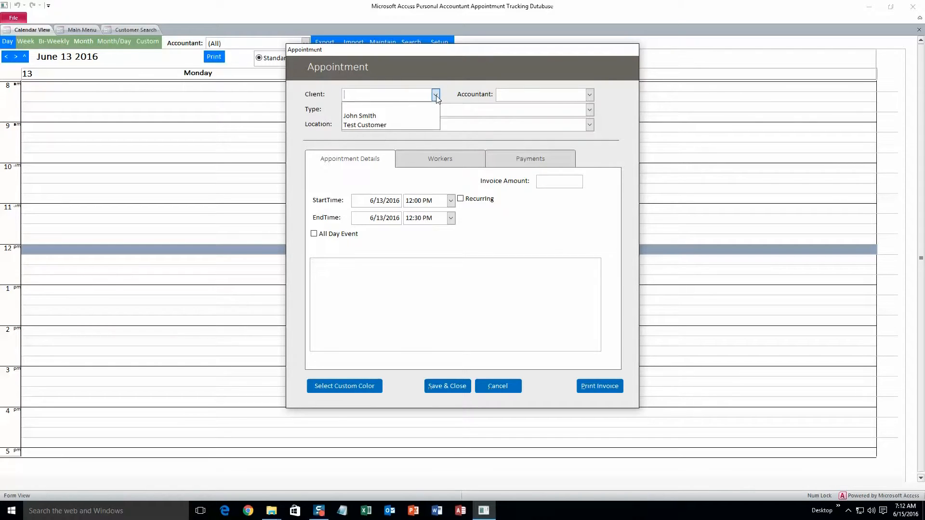
{"action": "left_click", "coordinate": [376, 116]}
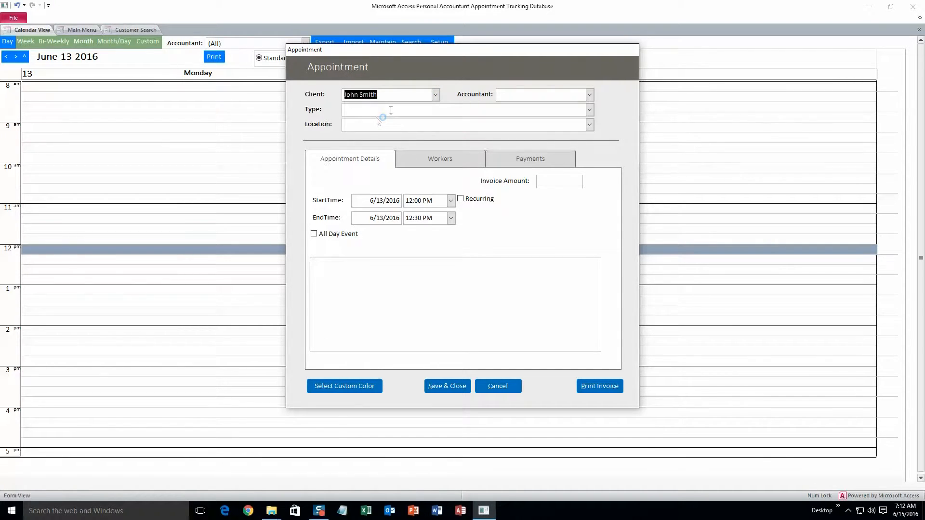
{"action": "left_click", "coordinate": [589, 95]}
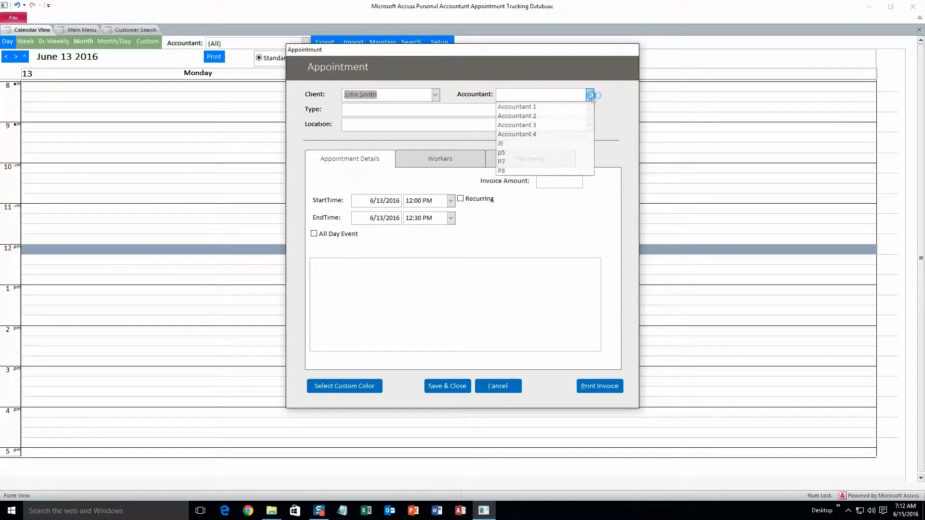
{"action": "left_click", "coordinate": [519, 107]}
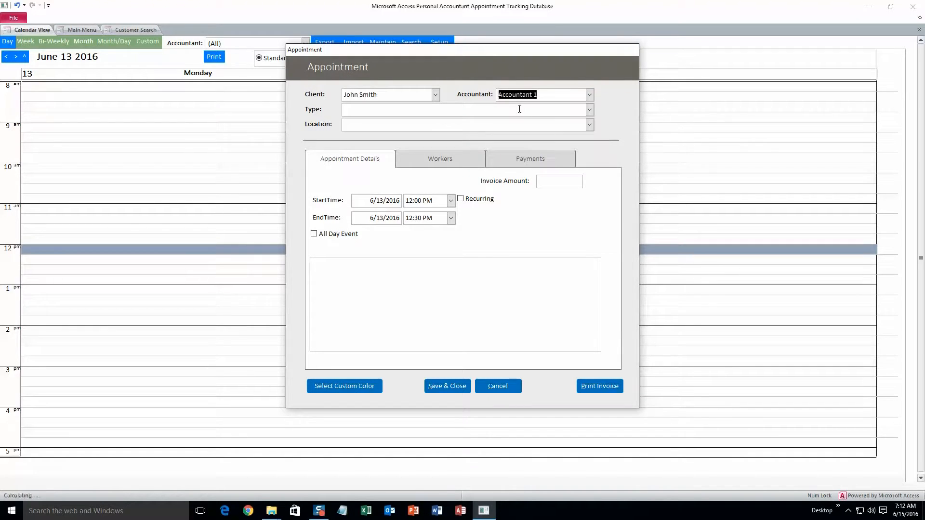
{"action": "left_click", "coordinate": [590, 95]}
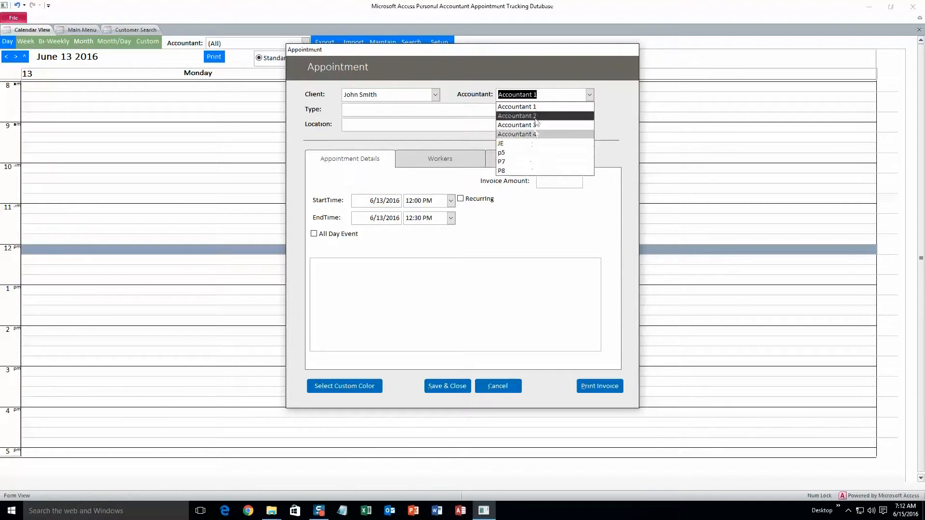
{"action": "left_click", "coordinate": [590, 95]}
{"action": "left_click", "coordinate": [589, 110]}
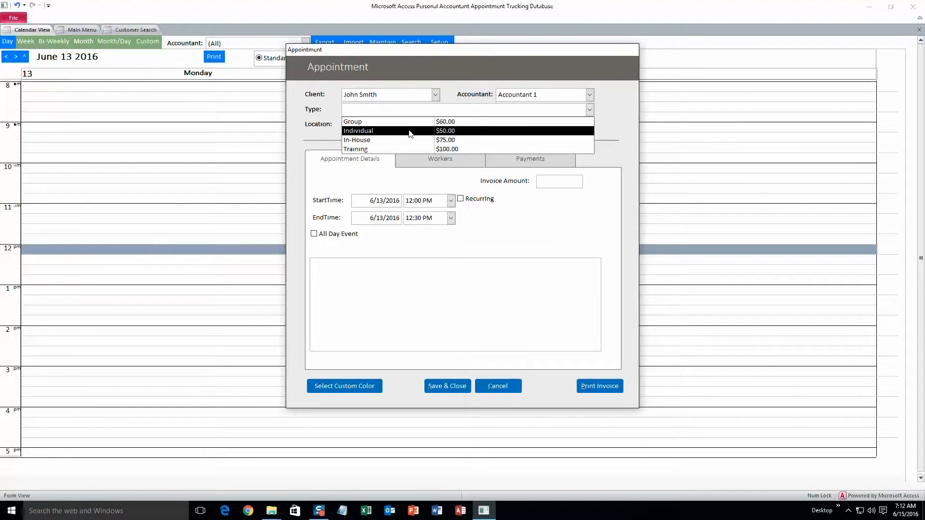
{"action": "left_click", "coordinate": [407, 131]}
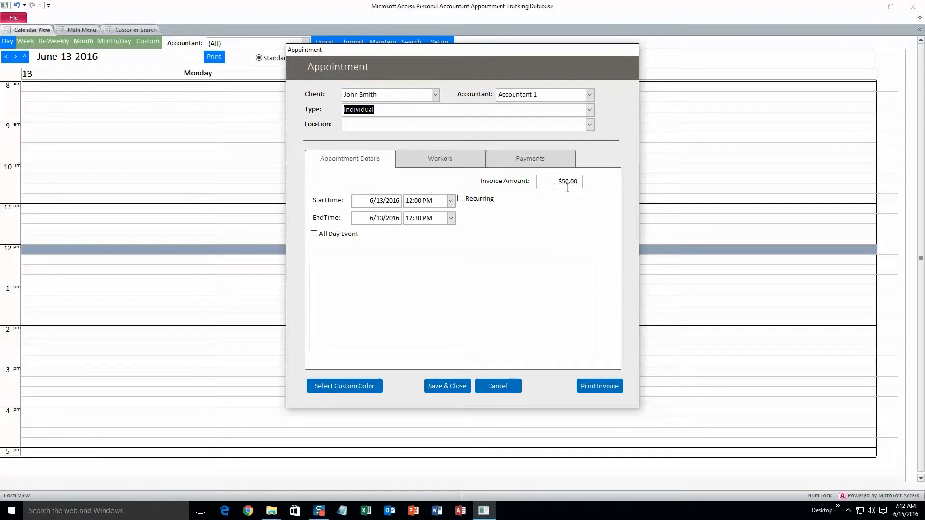
{"action": "left_click", "coordinate": [589, 109]}
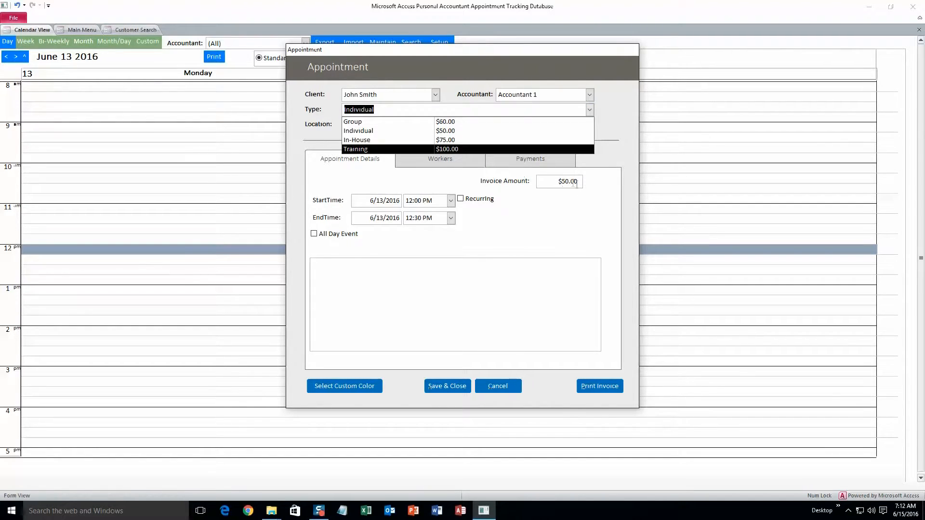
{"action": "left_click", "coordinate": [451, 122]}
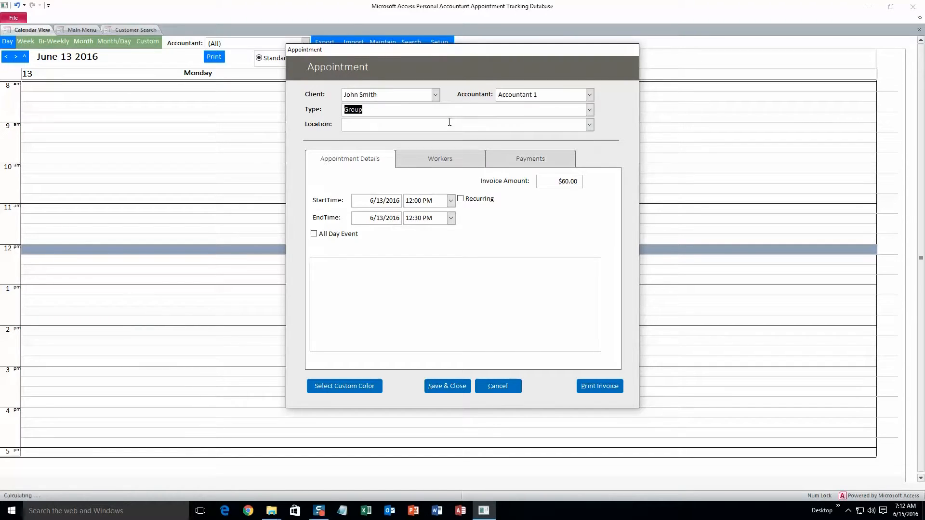
{"action": "left_click", "coordinate": [590, 124]}
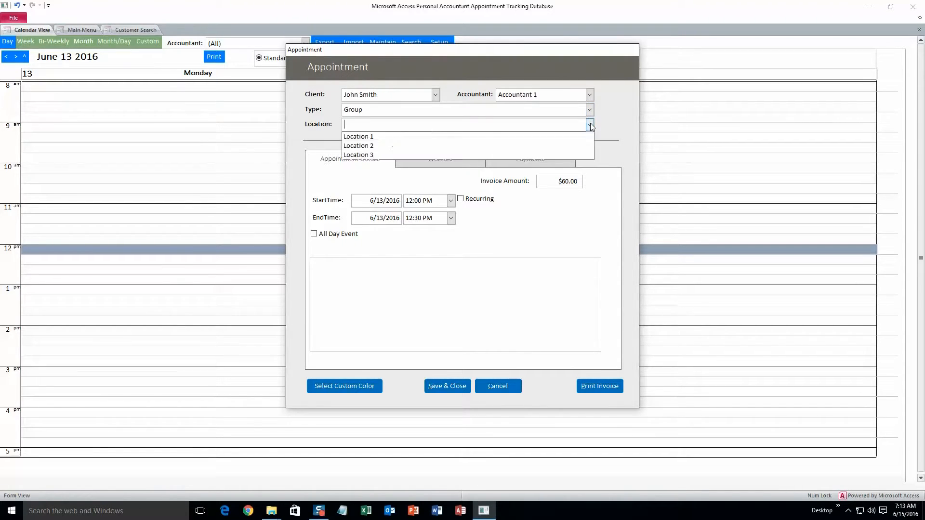
{"action": "left_click", "coordinate": [390, 137]}
Add the note 'klnfgondorfnhioeng' and look over the Workers and Payment tabs.
{"action": "left_click", "coordinate": [384, 268]}
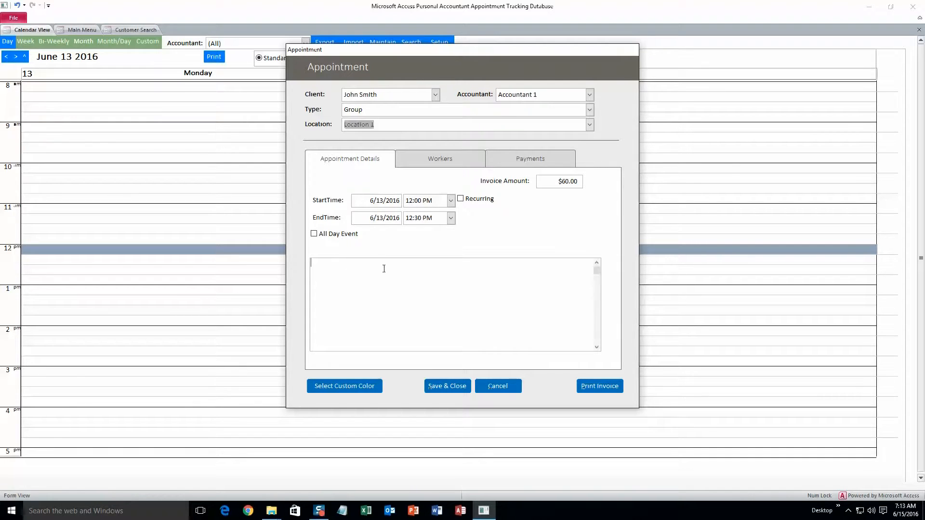
{"action": "type", "text": "klnfgondorfnhioeng"}
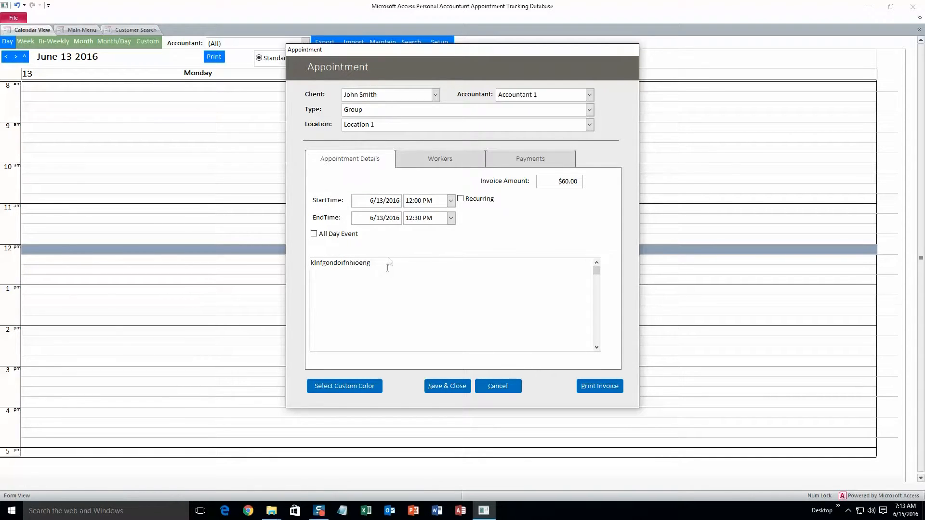
{"action": "left_click", "coordinate": [444, 160]}
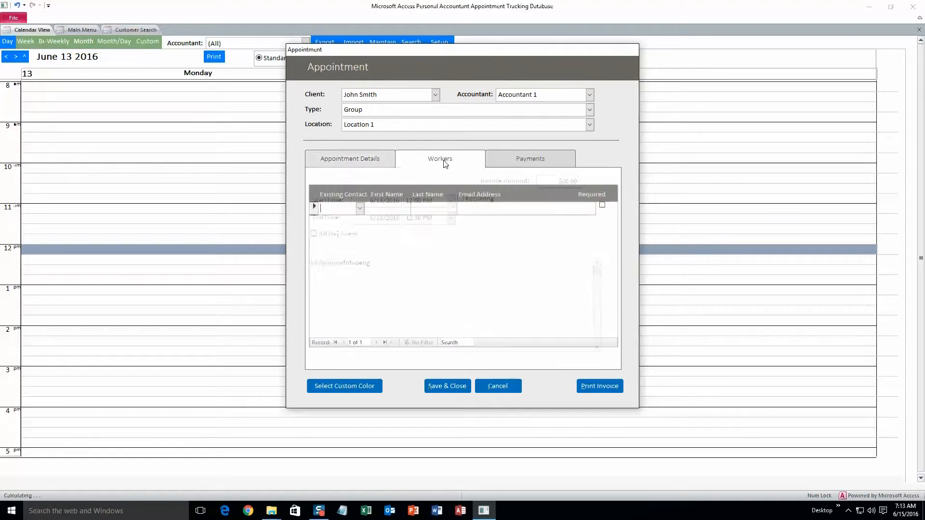
{"action": "left_click", "coordinate": [519, 163]}
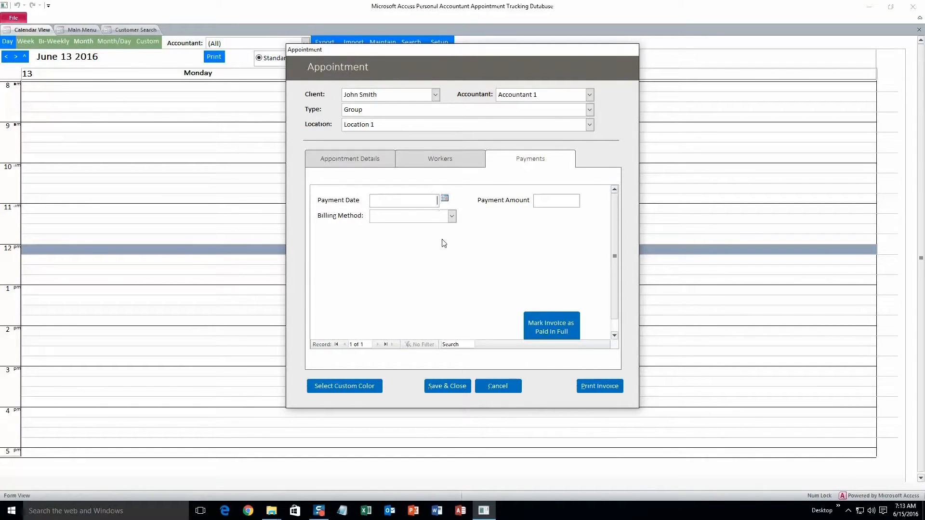
{"action": "left_click", "coordinate": [337, 162]}
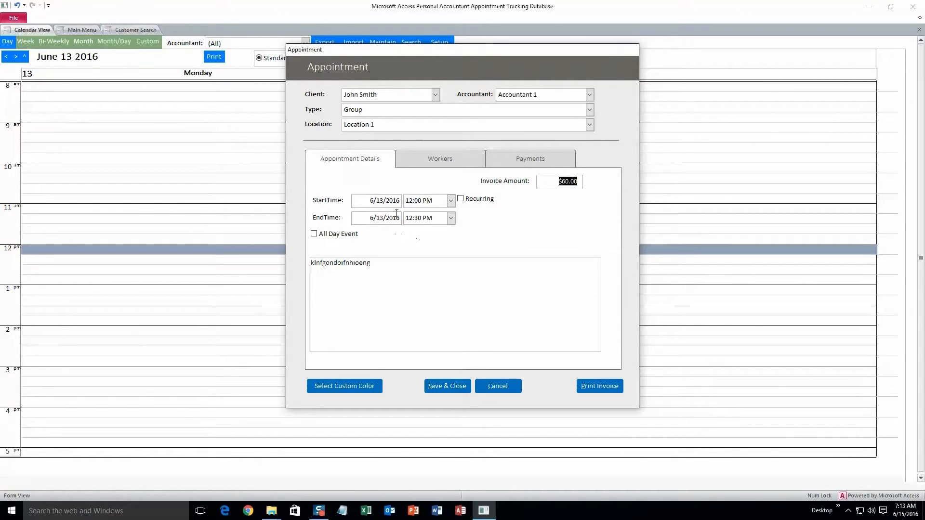
Give the appointment a blue custom colour, then save and close it.
{"action": "left_click", "coordinate": [353, 389]}
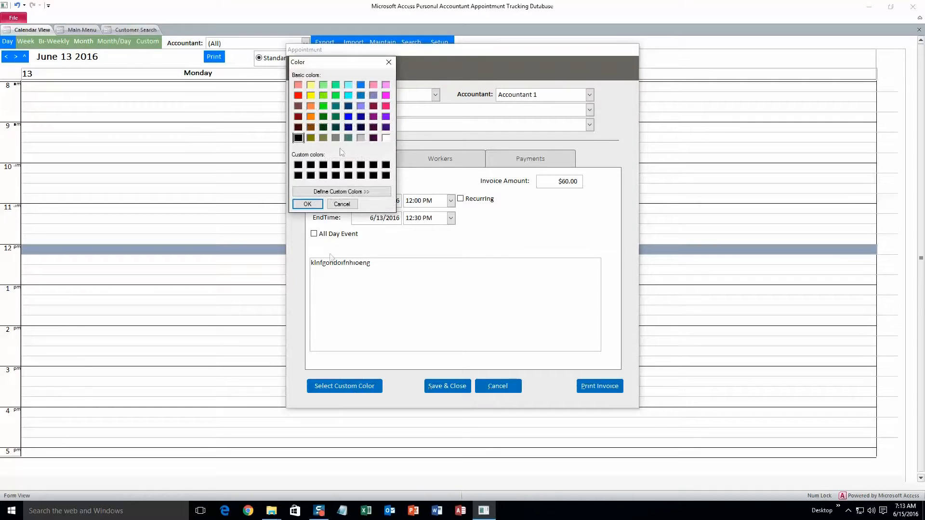
{"action": "left_click", "coordinate": [307, 204]}
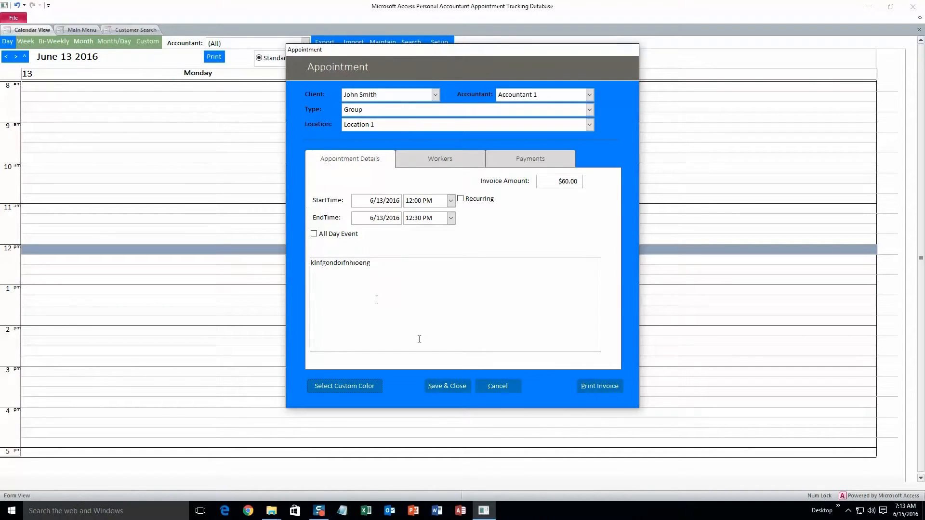
{"action": "left_click", "coordinate": [453, 386]}
{"action": "left_click", "coordinate": [106, 280]}
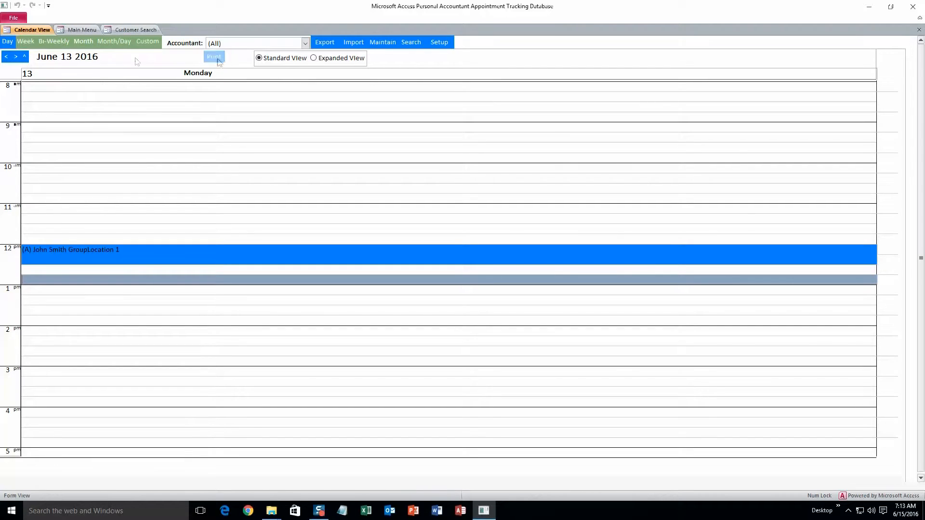
Filter the calendar by Accountant 2, then by Accountant 1 to show the 12 PM appointment.
{"action": "left_click", "coordinate": [306, 44]}
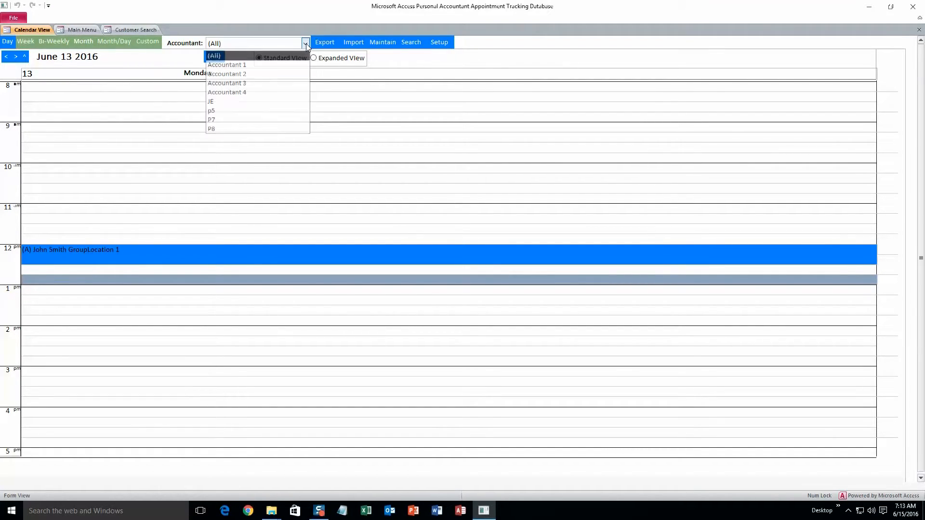
{"action": "left_click", "coordinate": [245, 74]}
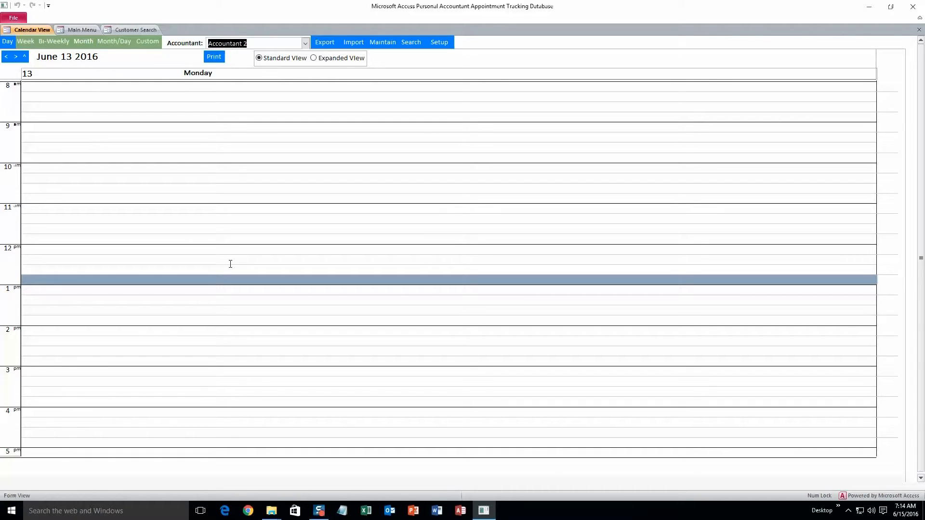
{"action": "left_click", "coordinate": [305, 43]}
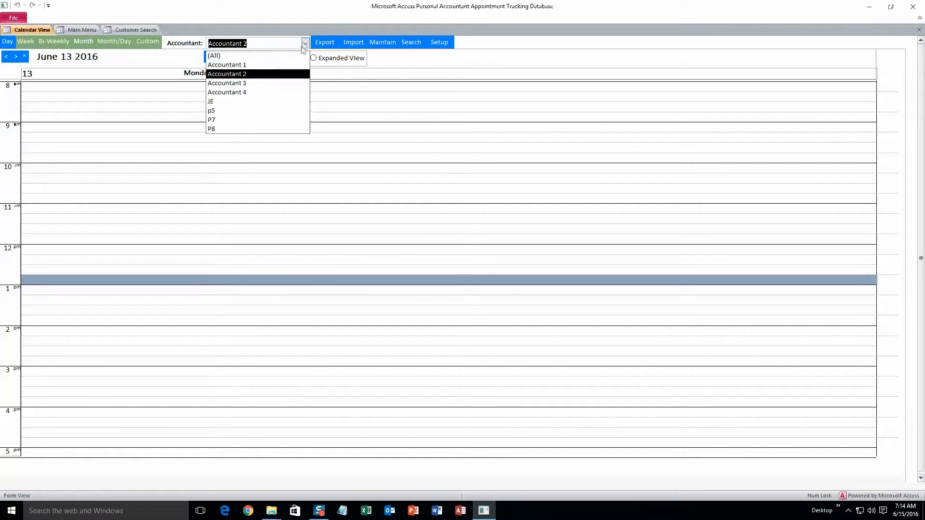
{"action": "left_click", "coordinate": [260, 71]}
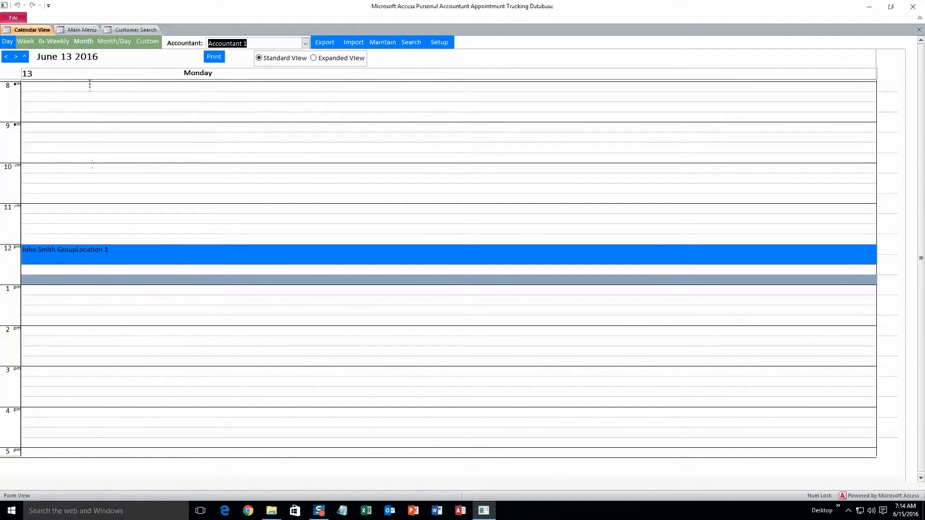
{"action": "left_click", "coordinate": [83, 30]}
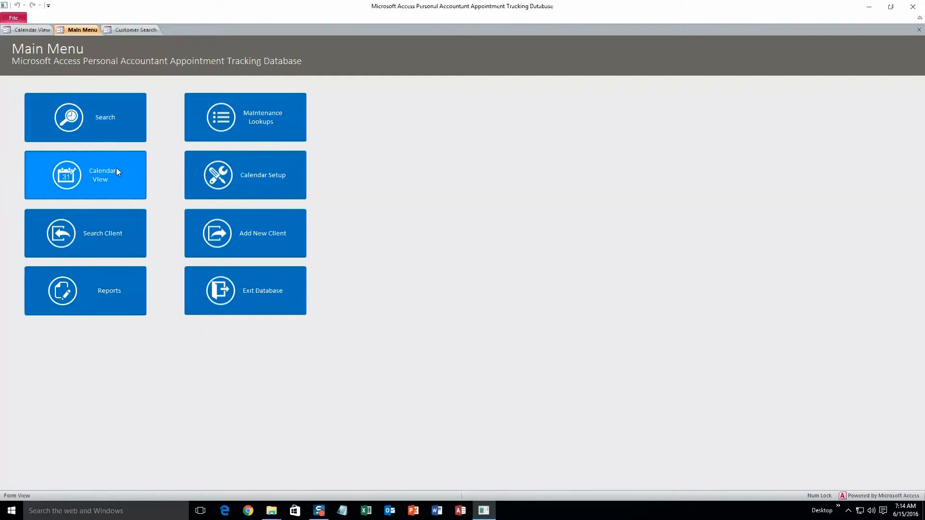
Search the calendar for Accountant 1's appointments and open the result in the calendar.
{"action": "left_click", "coordinate": [102, 126]}
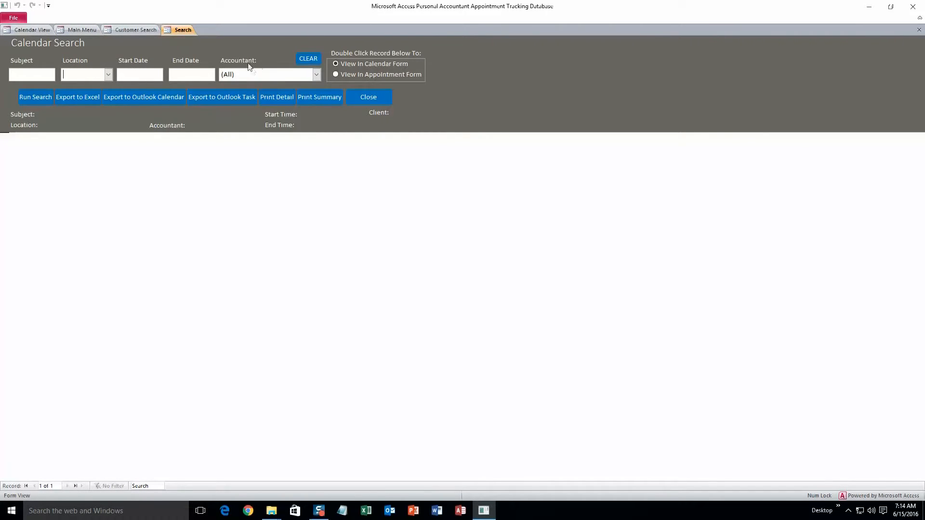
{"action": "left_click", "coordinate": [316, 74]}
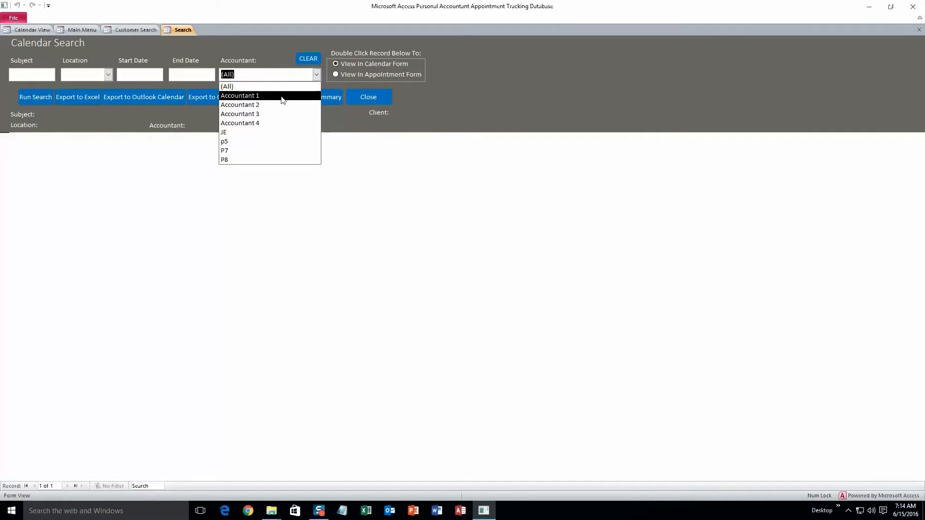
{"action": "left_click", "coordinate": [282, 95]}
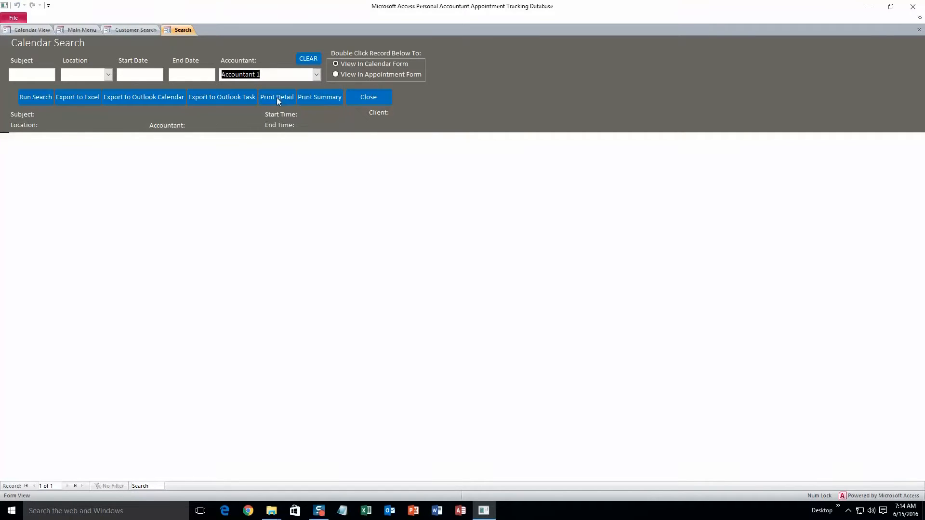
{"action": "left_click", "coordinate": [43, 100]}
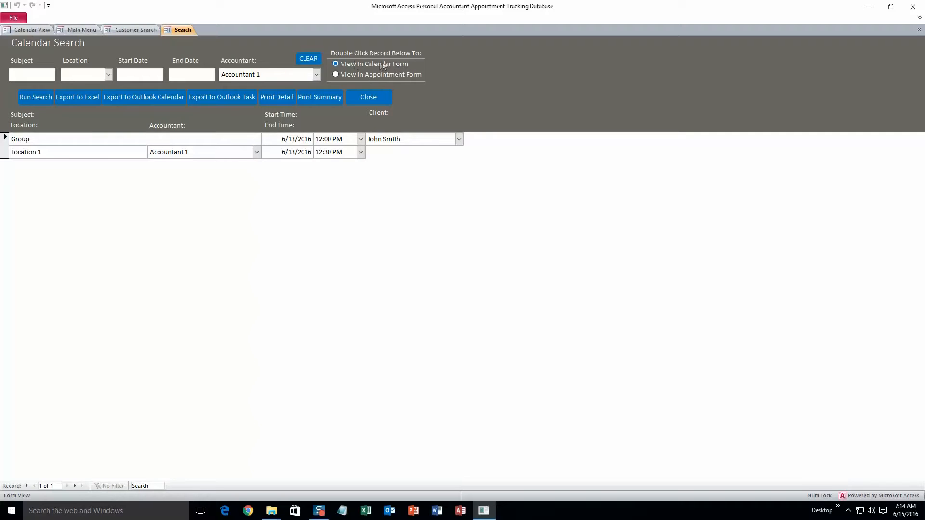
{"action": "double_click", "coordinate": [134, 148]}
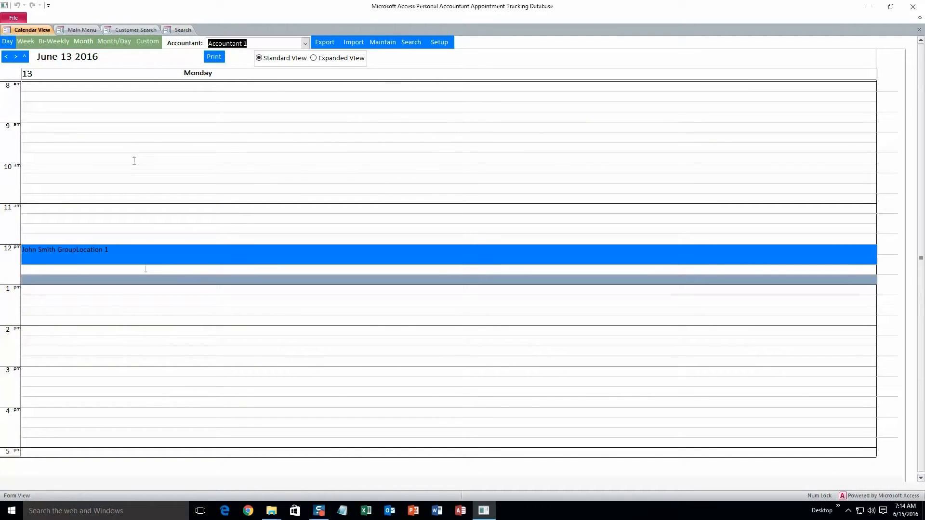
{"action": "left_click", "coordinate": [179, 30]}
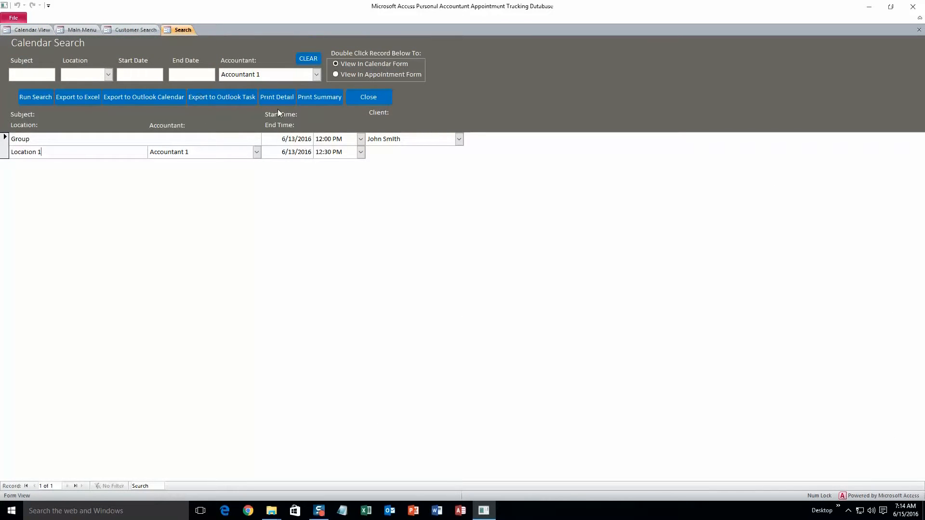
Make results open in the Appointment Form, then open and cancel the found appointment.
{"action": "left_click", "coordinate": [337, 75]}
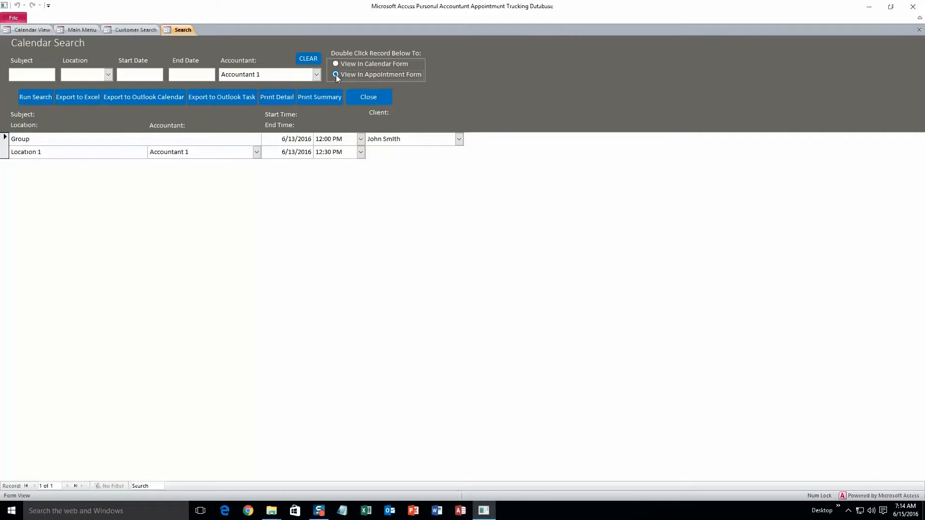
{"action": "double_click", "coordinate": [109, 144]}
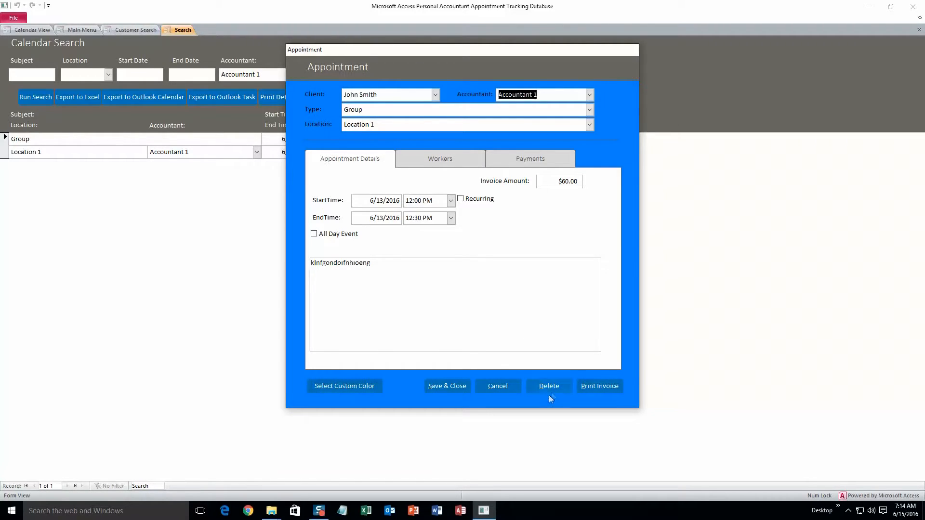
{"action": "left_click", "coordinate": [490, 390]}
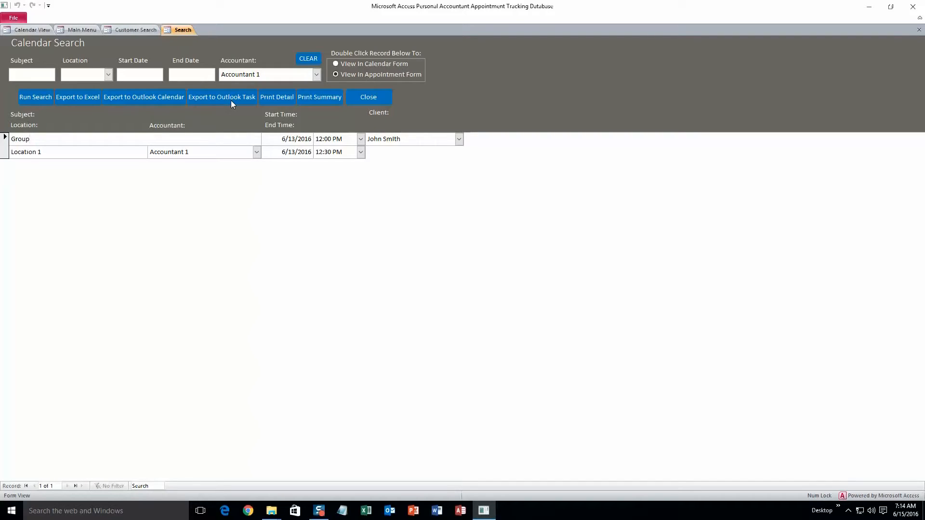
Preview the detail and summary printouts of the search results, then close Calendar Search.
{"action": "left_click", "coordinate": [289, 102]}
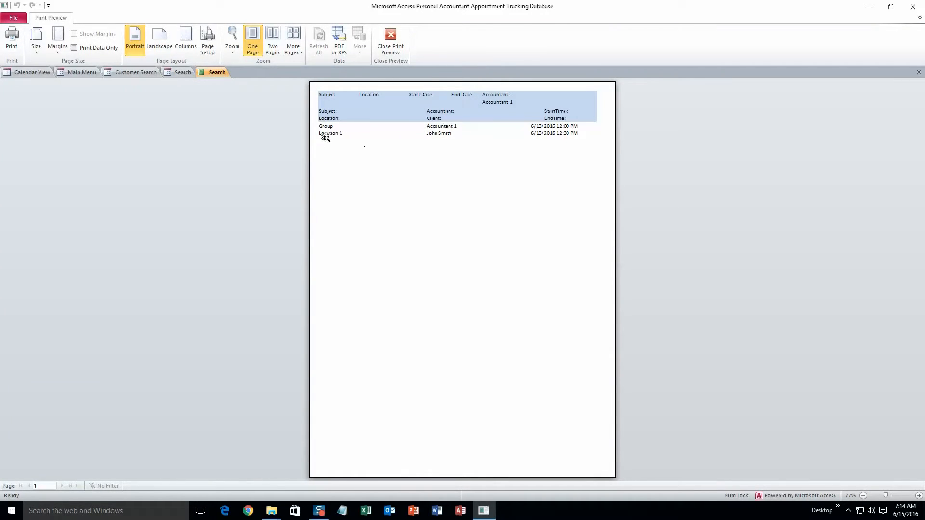
{"action": "left_click", "coordinate": [178, 73]}
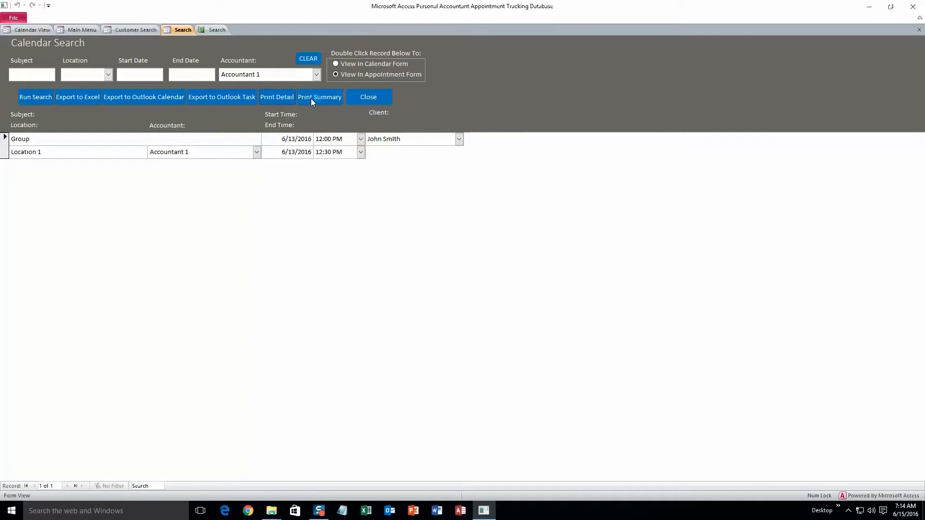
{"action": "left_click", "coordinate": [311, 98]}
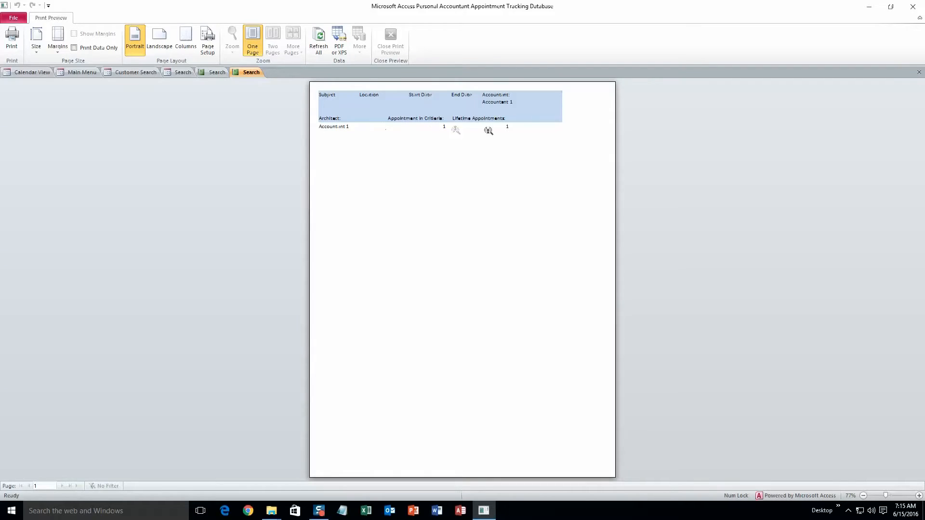
{"action": "left_click", "coordinate": [178, 73]}
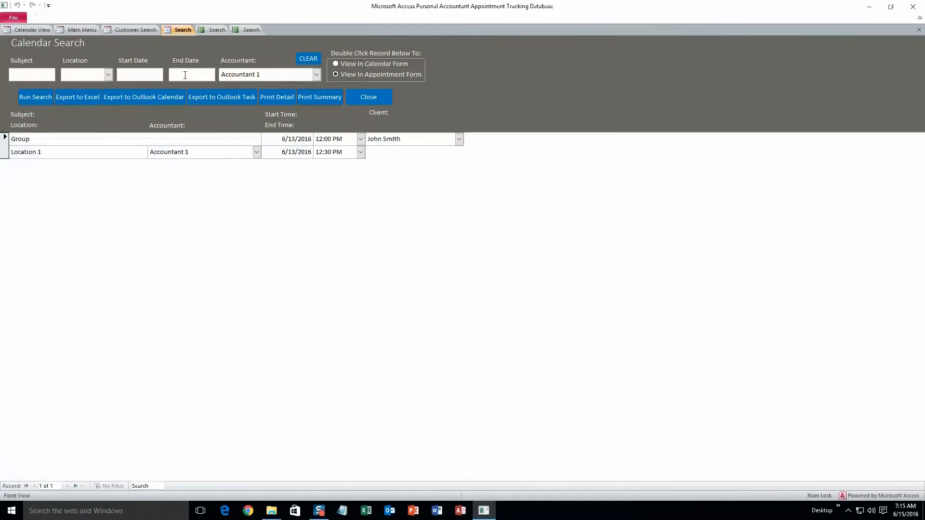
{"action": "left_click", "coordinate": [357, 97]}
{"action": "left_click", "coordinate": [94, 71]}
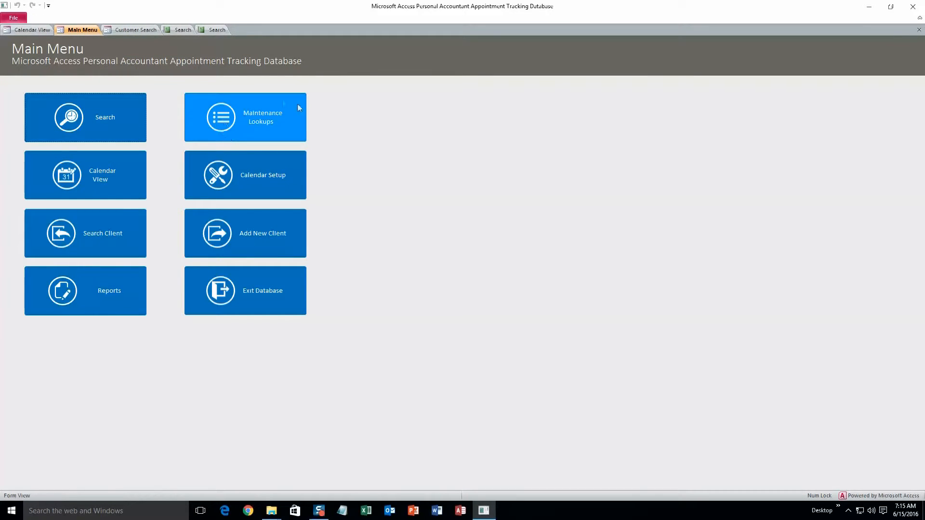
Open the lookup maintenance setup and browse the Accountants, Location and Service Type lists.
{"action": "left_click", "coordinate": [236, 124]}
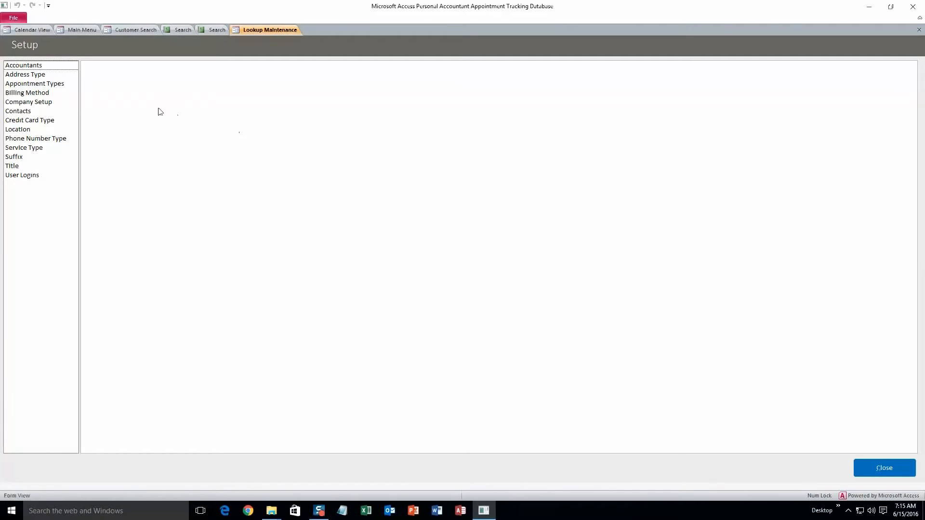
{"action": "left_click", "coordinate": [40, 67]}
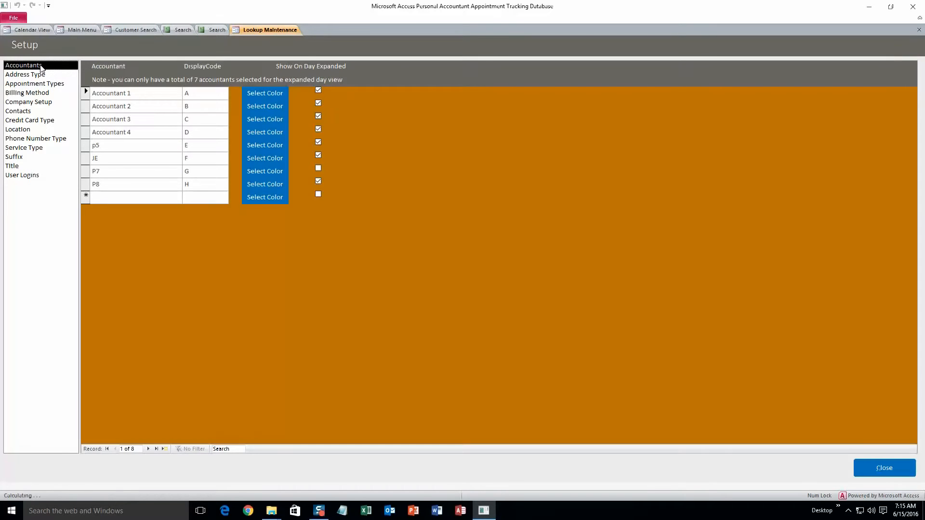
{"action": "left_click", "coordinate": [31, 130]}
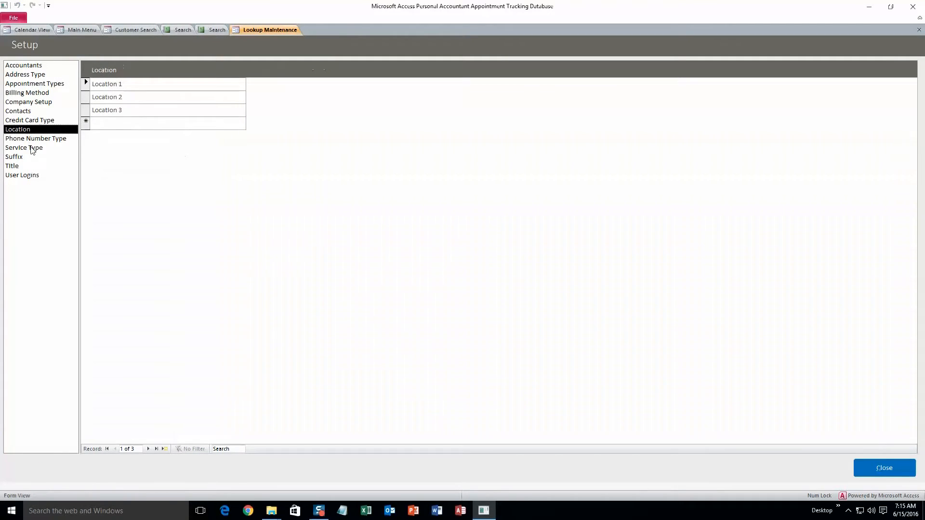
{"action": "left_click", "coordinate": [32, 150]}
{"action": "left_click", "coordinate": [47, 130]}
Rename Location 3 to 'Ames' and add a new location 'Roland'.
{"action": "double_click", "coordinate": [132, 110]}
{"action": "key", "text": "Delete"}
{"action": "type", "text": "Ames"}
{"action": "left_click", "coordinate": [99, 122]}
{"action": "type", "text": "Roland"}
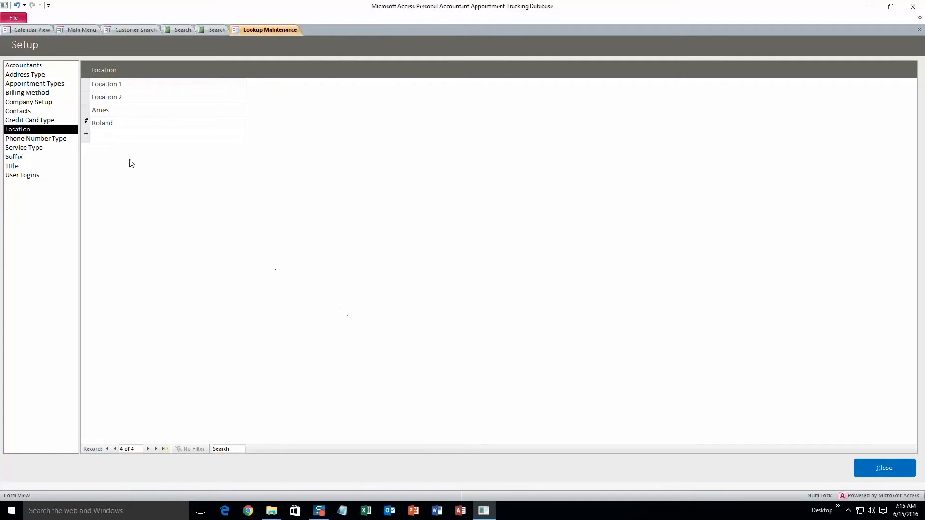
Review the Appointment Types, Billing Method, Company Setup, Contacts and Accountants lookups, then close setup.
{"action": "left_click", "coordinate": [38, 85]}
{"action": "left_click", "coordinate": [35, 92]}
{"action": "left_click", "coordinate": [33, 102]}
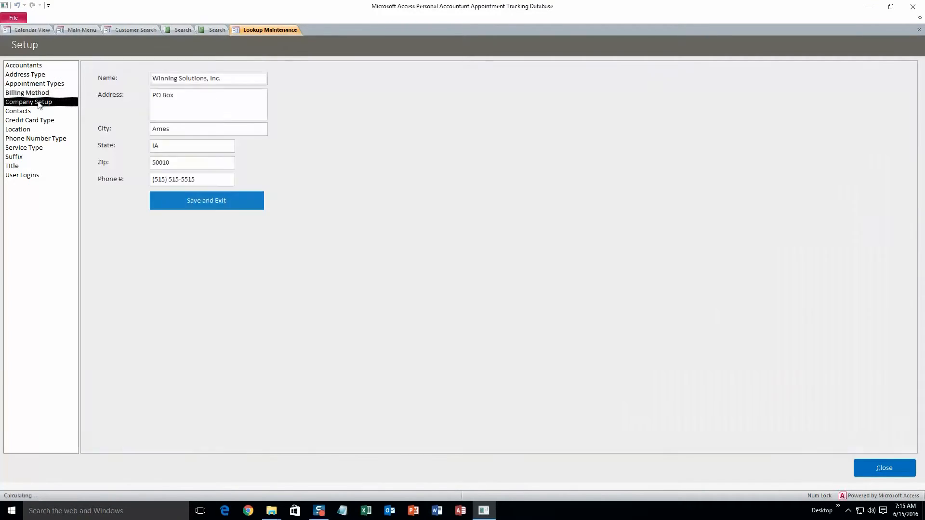
{"action": "left_click", "coordinate": [24, 110]}
{"action": "key", "text": "Down"}
{"action": "key", "text": "Down"}
{"action": "key", "text": "Down"}
{"action": "key", "text": "Down"}
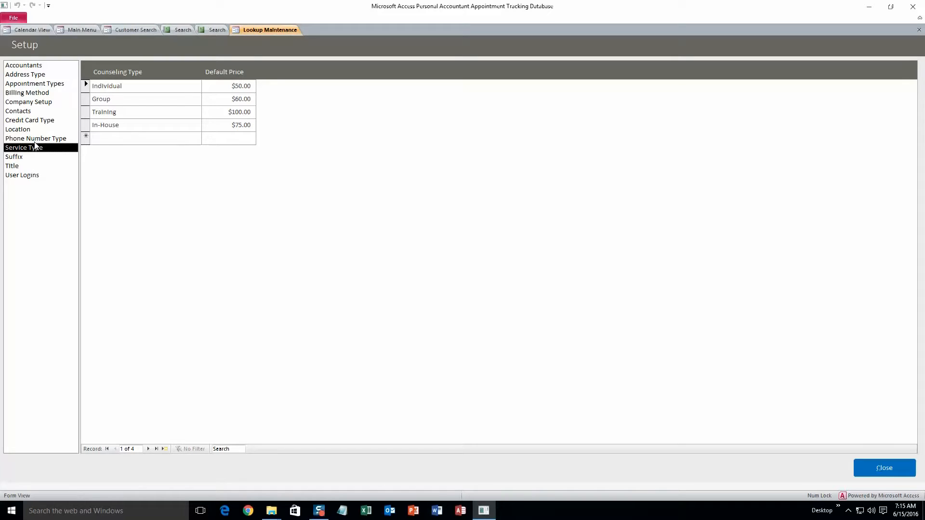
{"action": "left_click", "coordinate": [17, 65]}
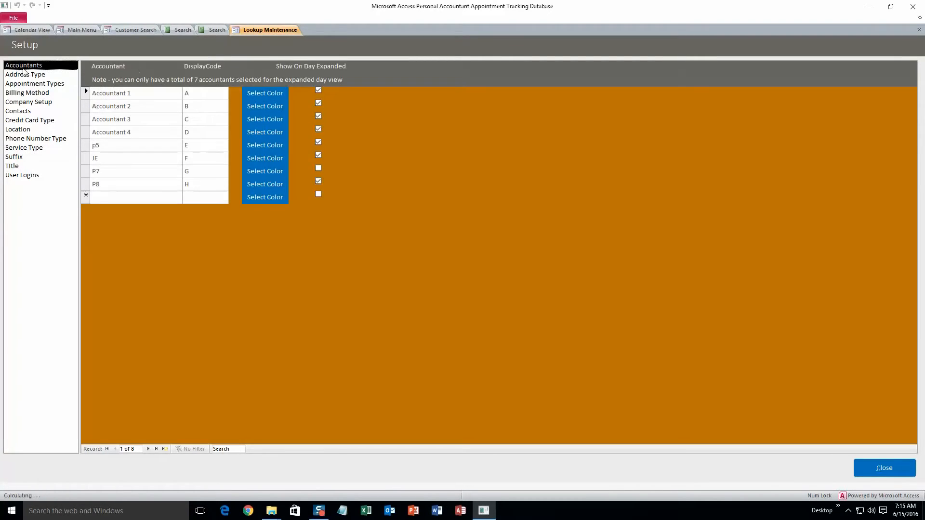
{"action": "left_click", "coordinate": [892, 468]}
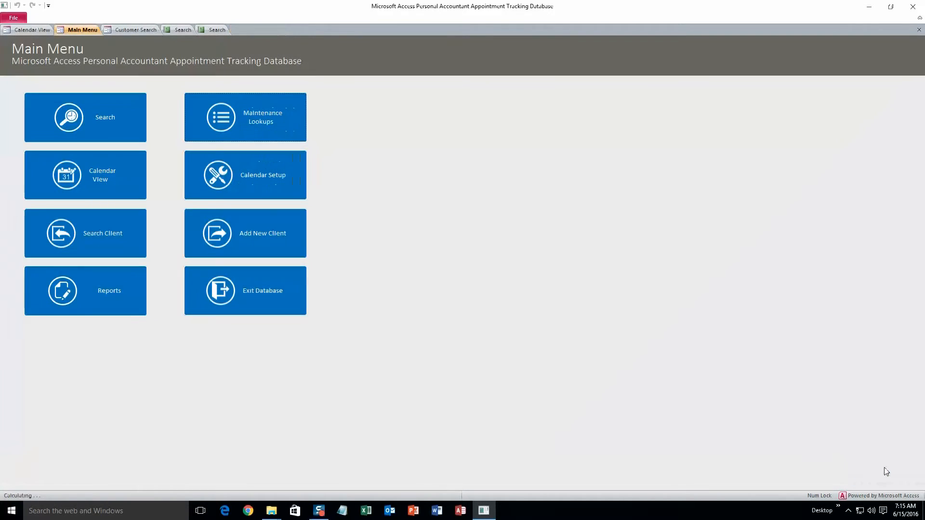
{"action": "left_click", "coordinate": [124, 155]}
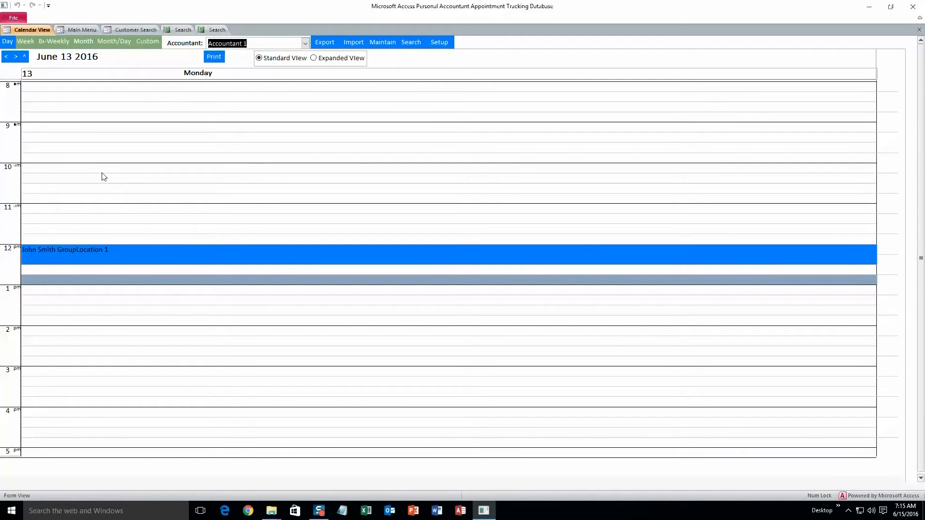
{"action": "double_click", "coordinate": [103, 171]}
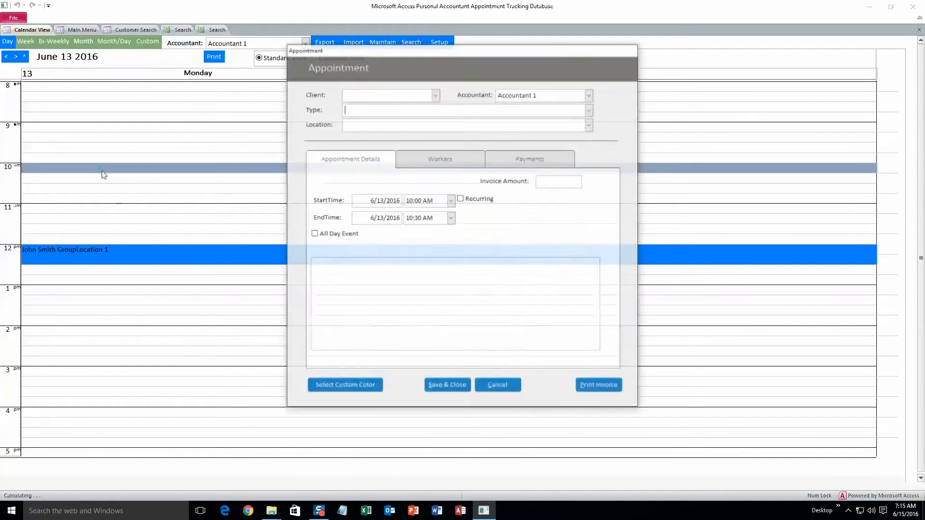
{"action": "left_click", "coordinate": [589, 127]}
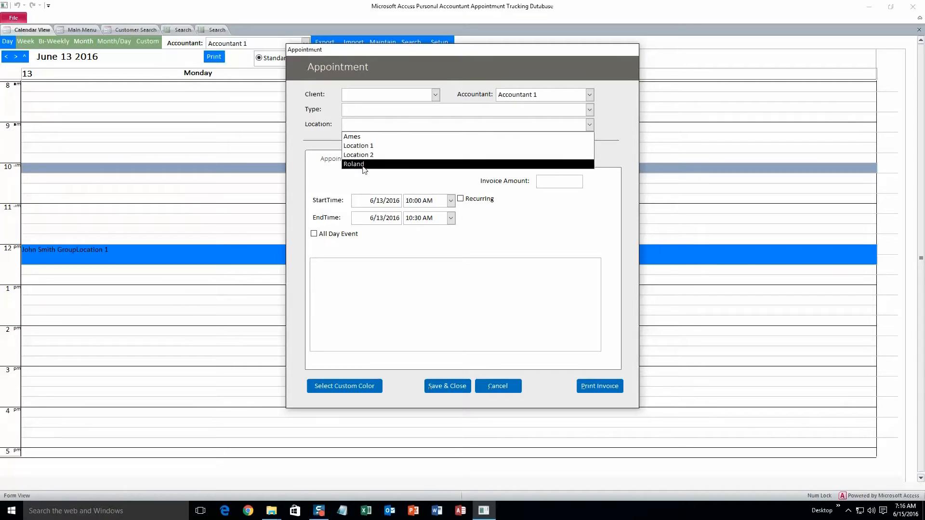
{"action": "left_click", "coordinate": [493, 383]}
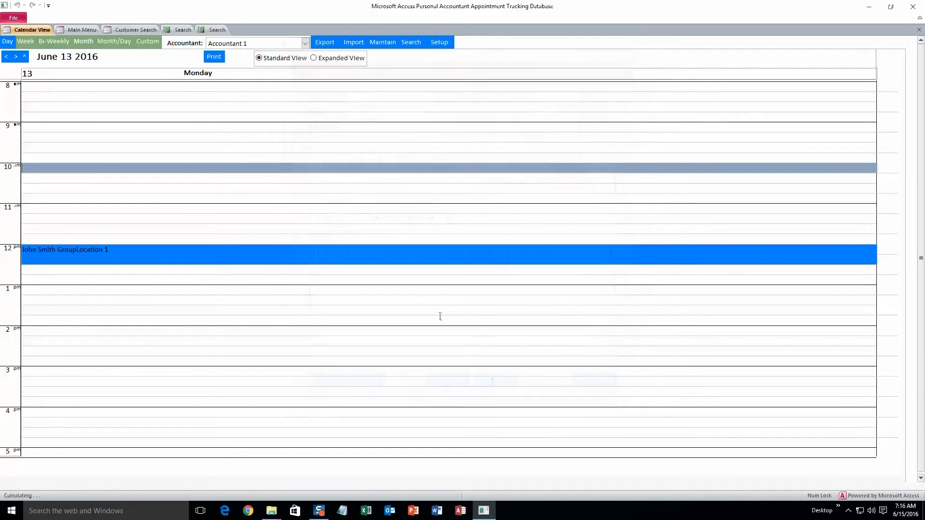
{"action": "left_click", "coordinate": [94, 31]}
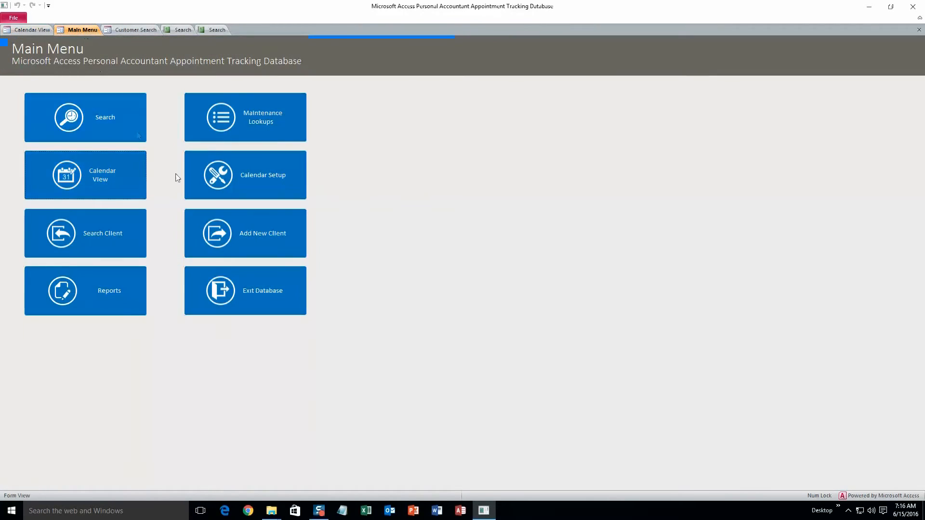
Open Calendar Setup, keeping Monday as first day and checking the day/week start time.
{"action": "left_click", "coordinate": [254, 192]}
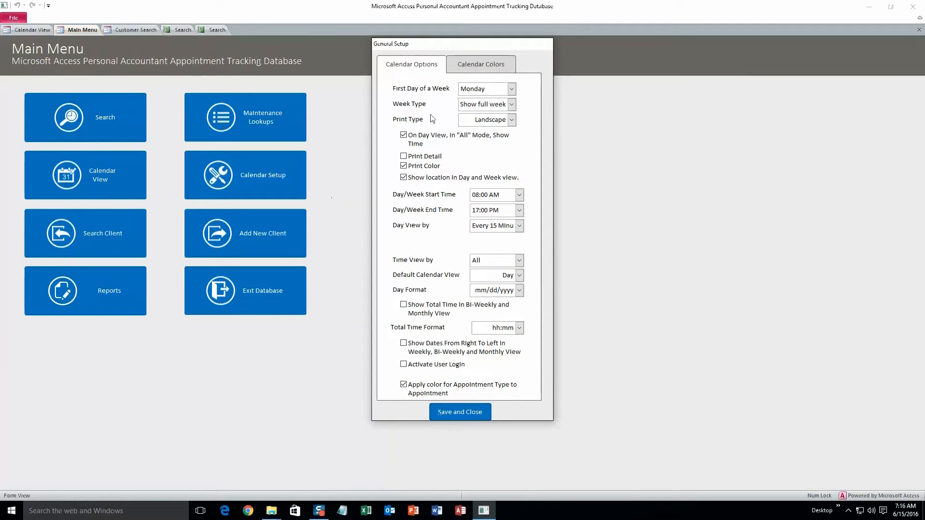
{"action": "left_click", "coordinate": [511, 89]}
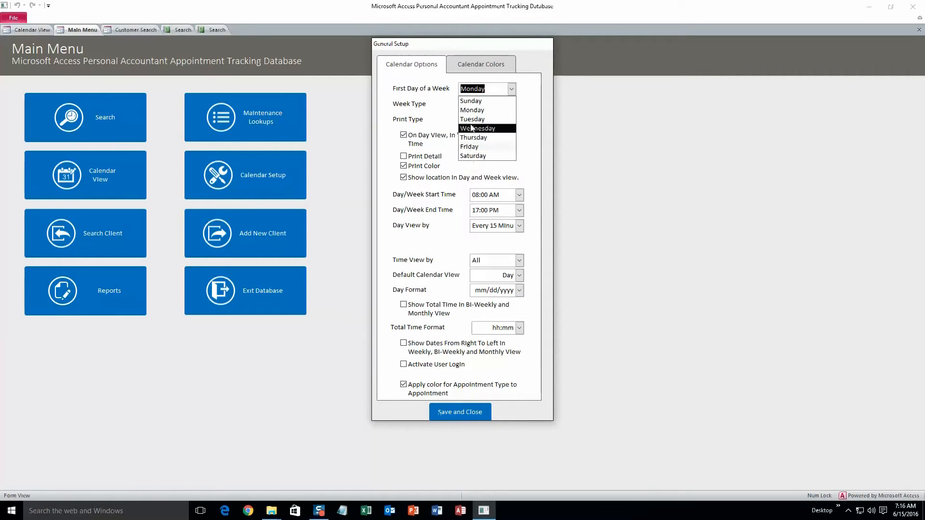
{"action": "left_click", "coordinate": [507, 102]}
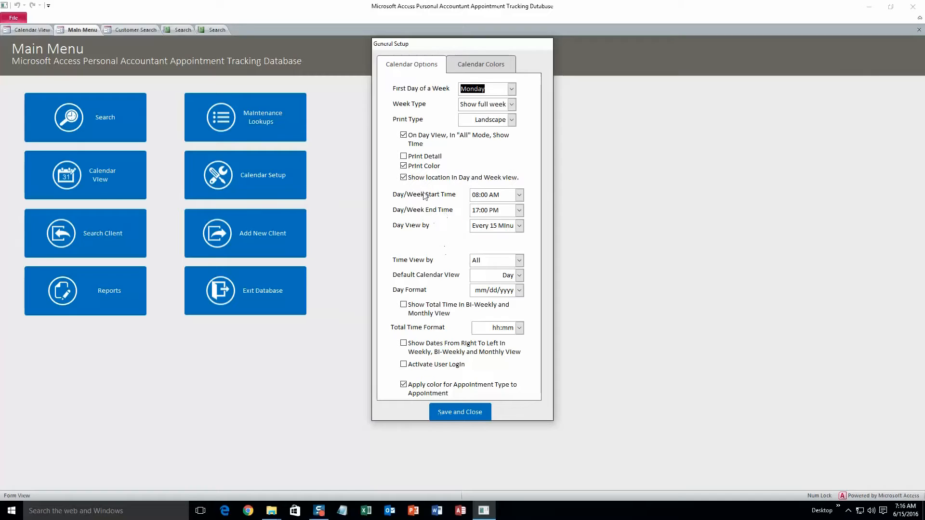
{"action": "left_click", "coordinate": [520, 195]}
{"action": "left_click_drag", "start_coordinate": [520, 291], "coordinate": [518, 208]}
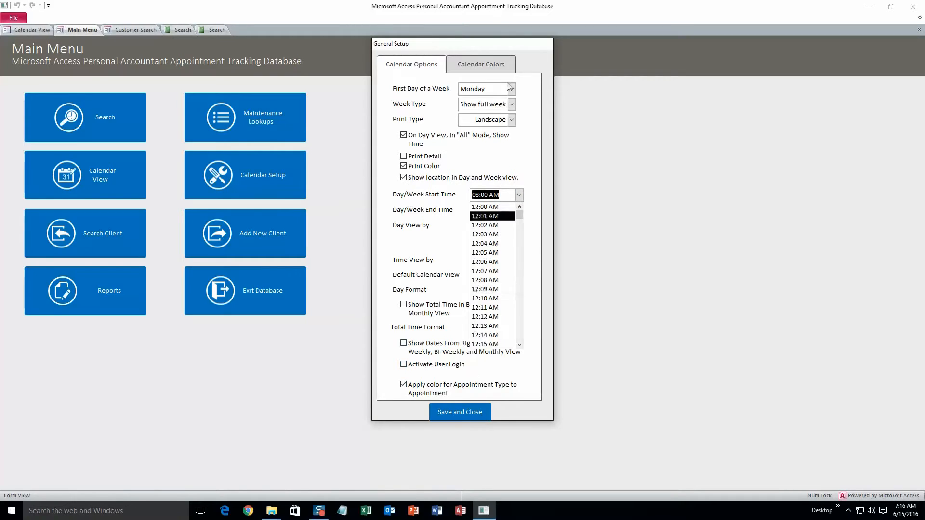
Set the calendar Buttons Color to red (255) and save the calendar settings.
{"action": "left_click", "coordinate": [504, 66]}
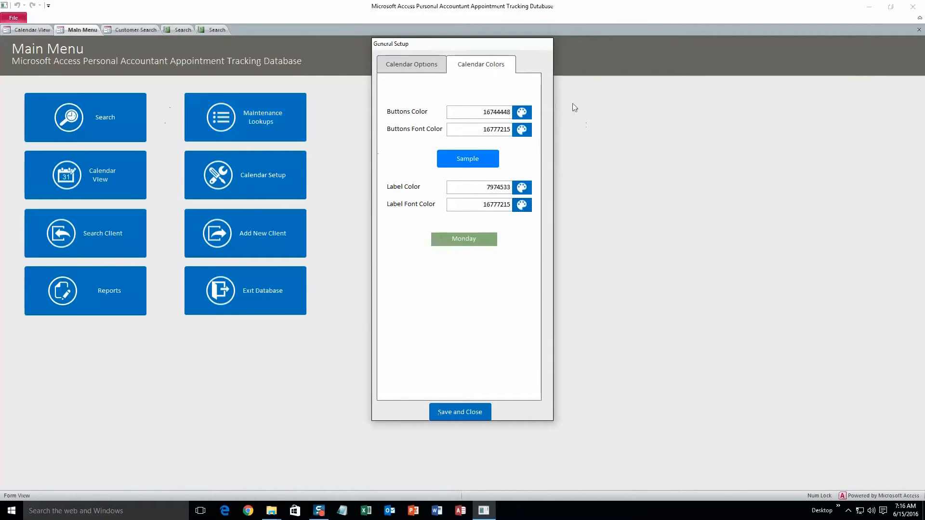
{"action": "left_click", "coordinate": [522, 112]}
{"action": "left_click", "coordinate": [384, 90]}
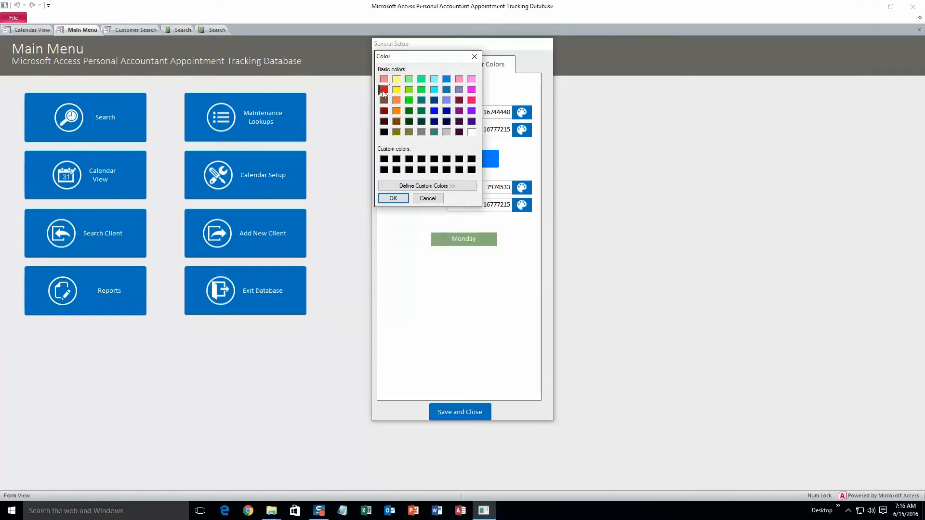
{"action": "left_click", "coordinate": [394, 198]}
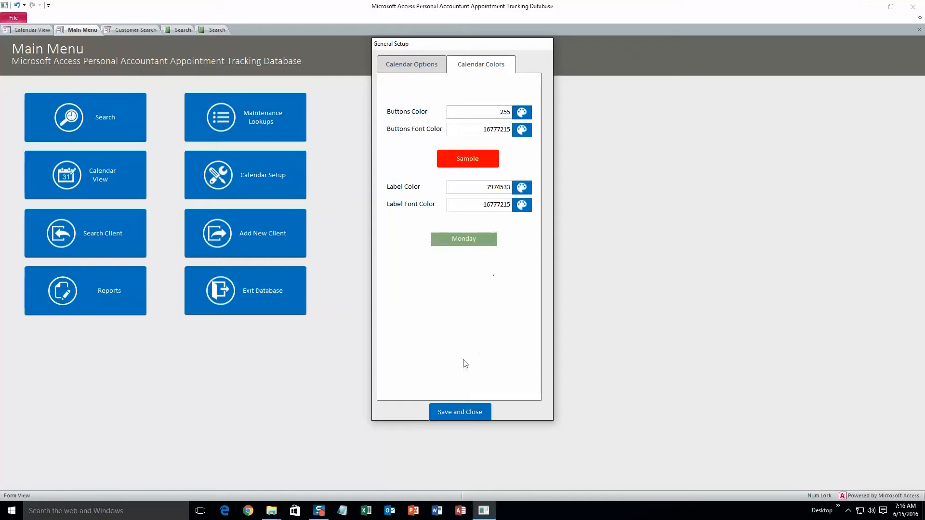
{"action": "left_click", "coordinate": [473, 412]}
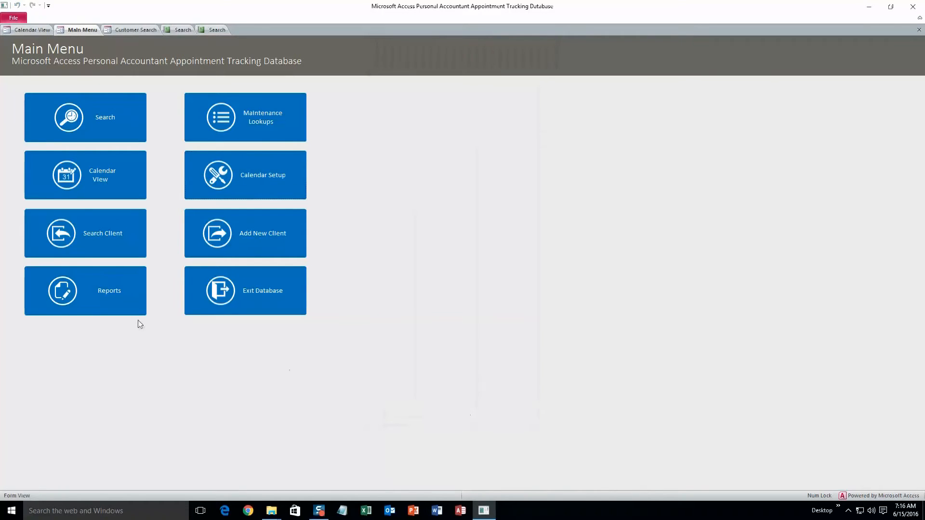
{"action": "left_click", "coordinate": [110, 290]}
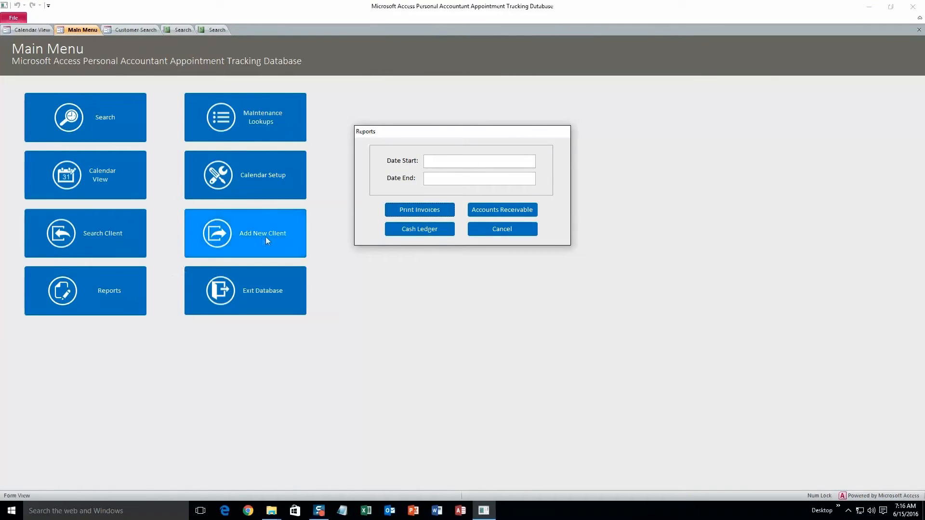
Set the report date range from 06/08/2016 to 6/22/2016.
{"action": "left_click", "coordinate": [458, 162]}
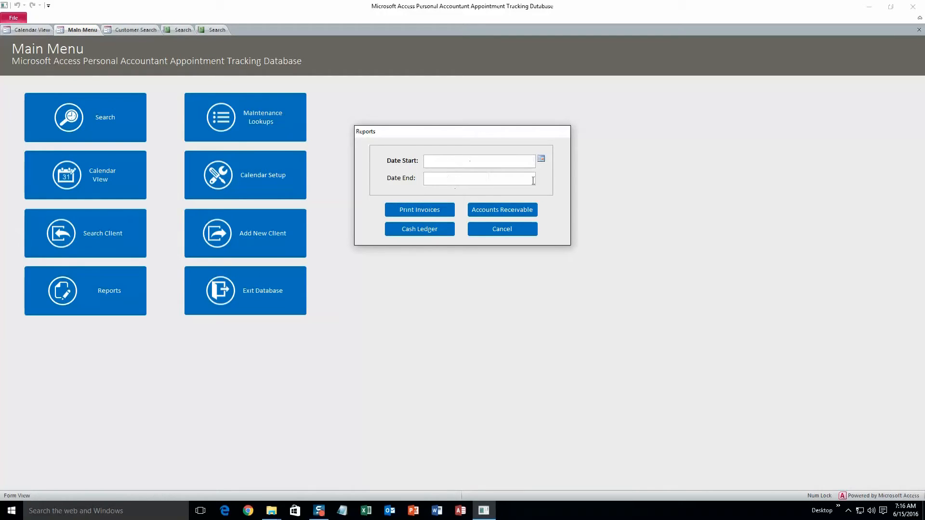
{"action": "left_click", "coordinate": [541, 159]}
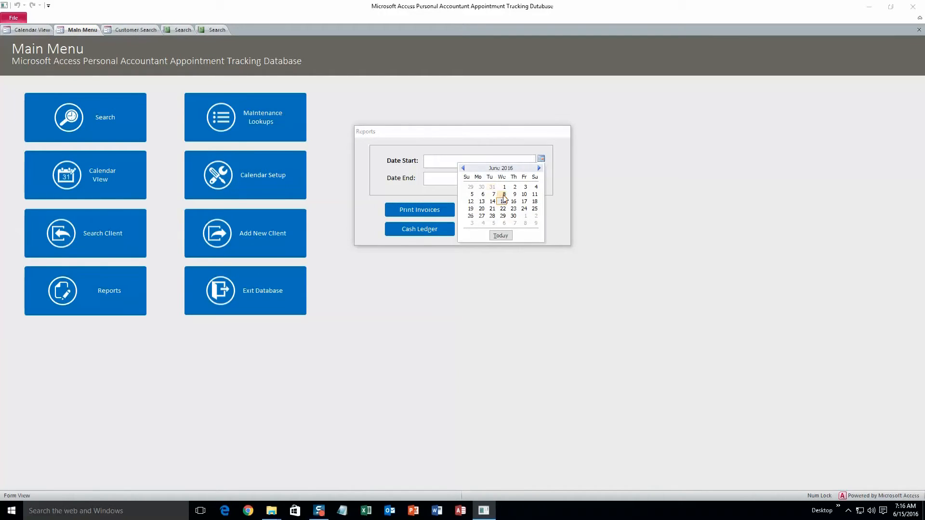
{"action": "left_click", "coordinate": [504, 194]}
{"action": "left_click", "coordinate": [521, 179]}
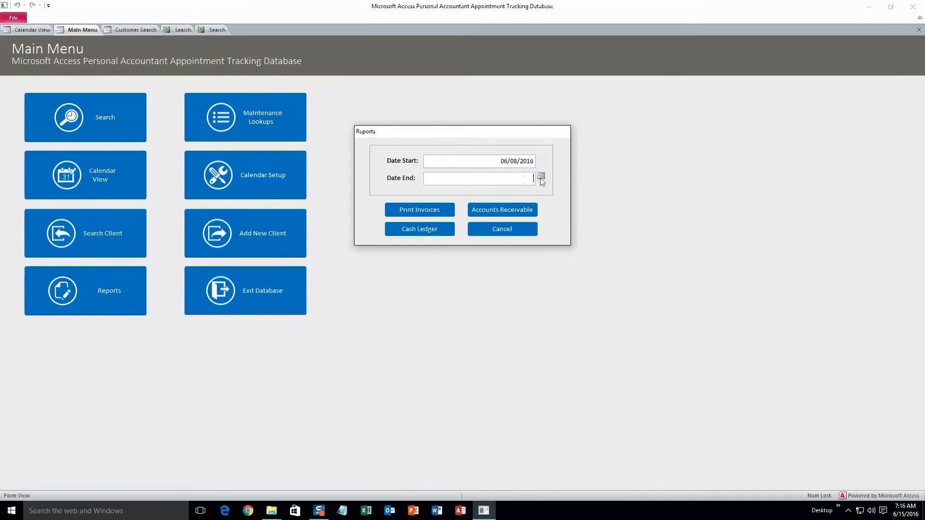
{"action": "left_click", "coordinate": [541, 177]}
{"action": "left_click", "coordinate": [504, 227]}
Print the invoices for that range, dismiss the report options, and return to the Main Menu.
{"action": "left_click", "coordinate": [422, 216]}
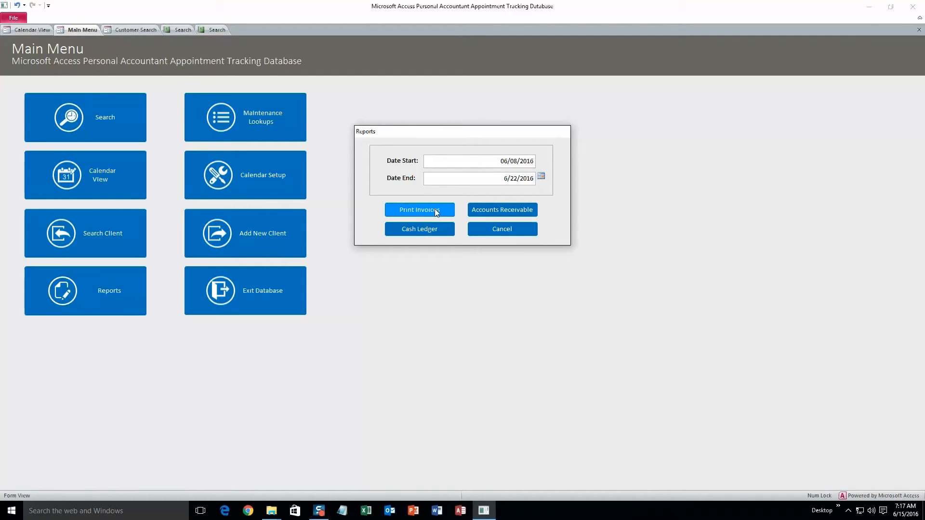
{"action": "left_click", "coordinate": [437, 212]}
{"action": "left_click_drag", "start_coordinate": [456, 131], "coordinate": [716, 201]}
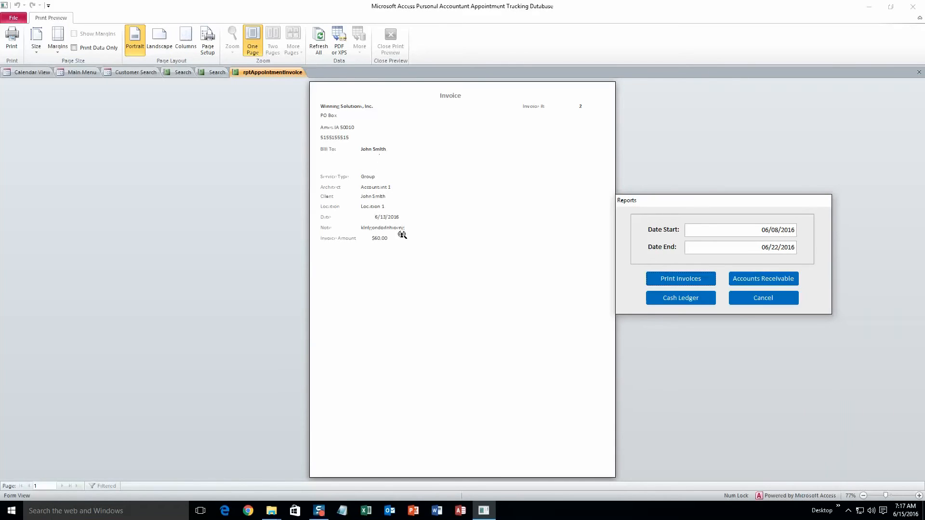
{"action": "left_click", "coordinate": [739, 297]}
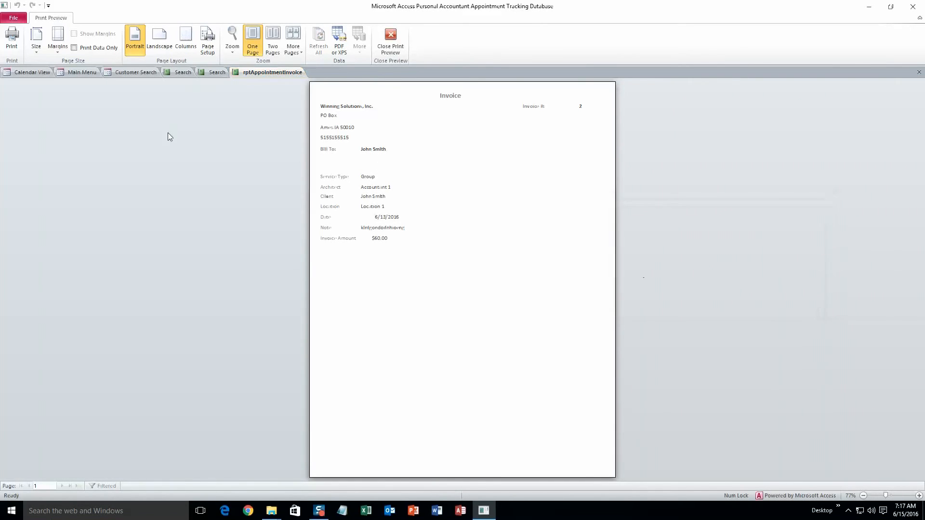
{"action": "left_click", "coordinate": [85, 75]}
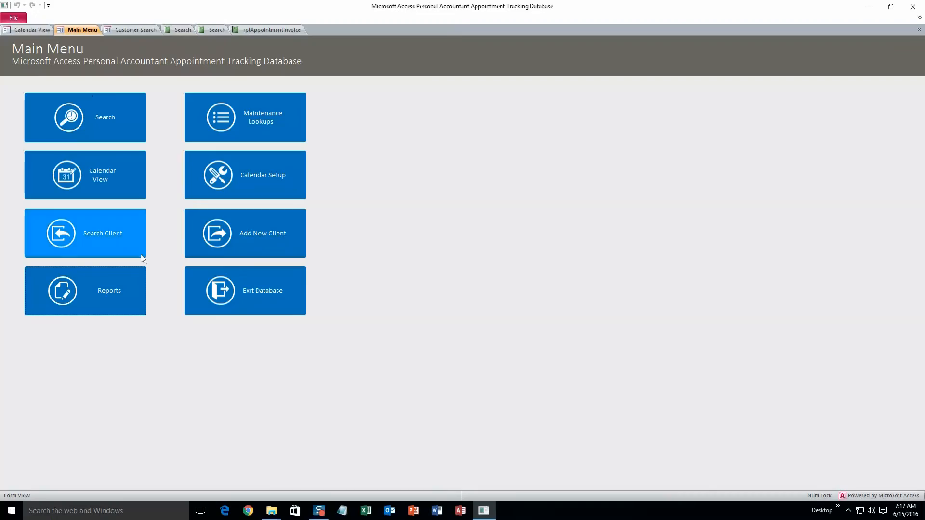